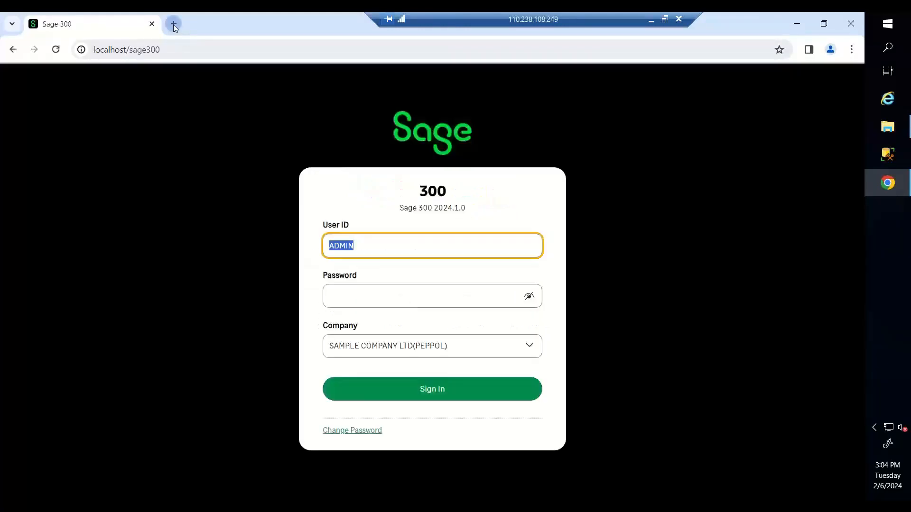
- Sign in to Sage 300 as ADMIN with the account password to reach the SAMPLE COMPANY LTD(PEPPOL) dashboard
click(174, 24)
key(ctrl+shift+Tab)
click(436, 303)
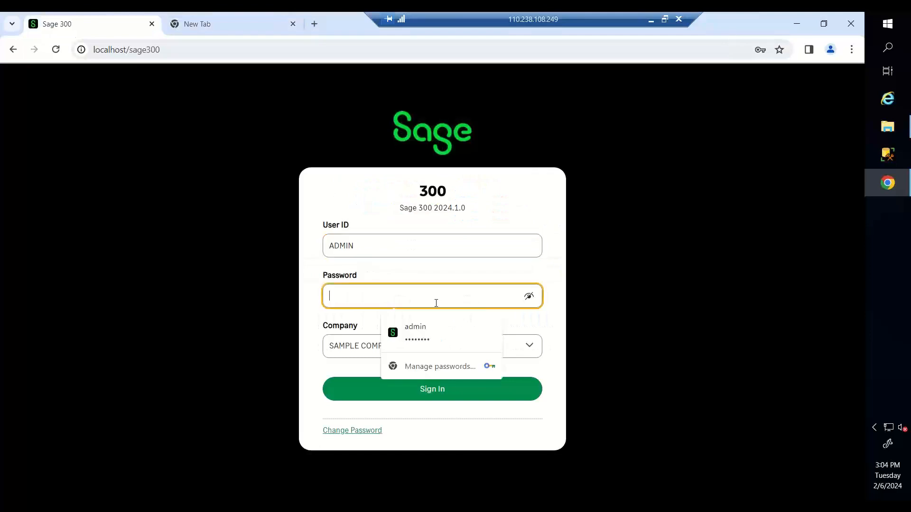
text(********)
key(Return)
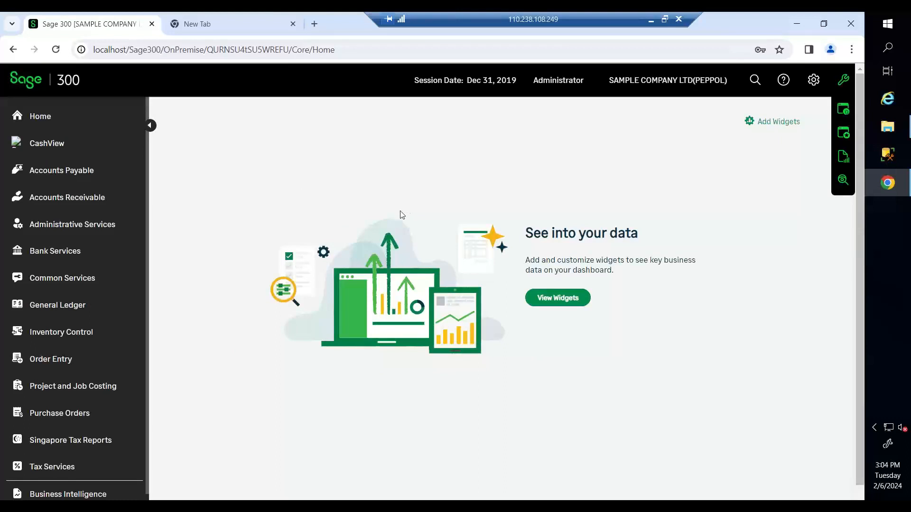
- Open the Tax Tracking report with IRAS as both From and To authority, in Tax Reporting Currency
scroll(91, 222, down, 1)
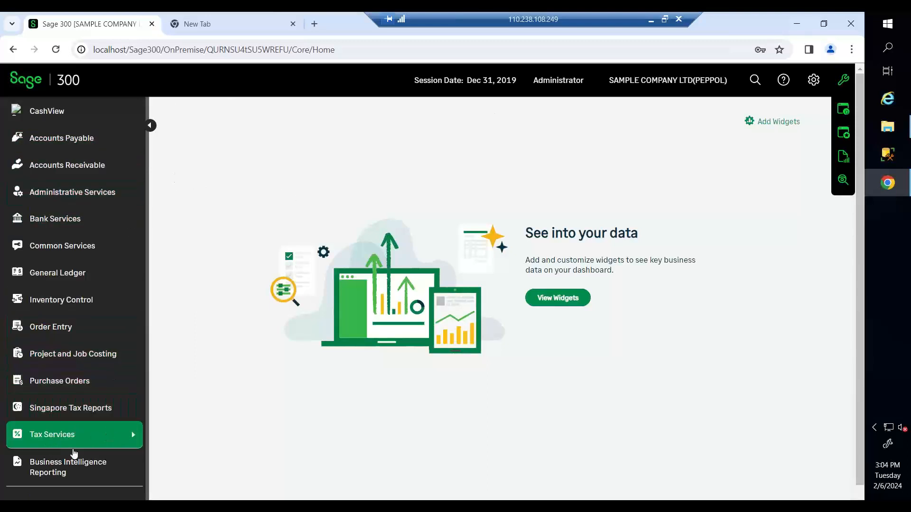
click(97, 434)
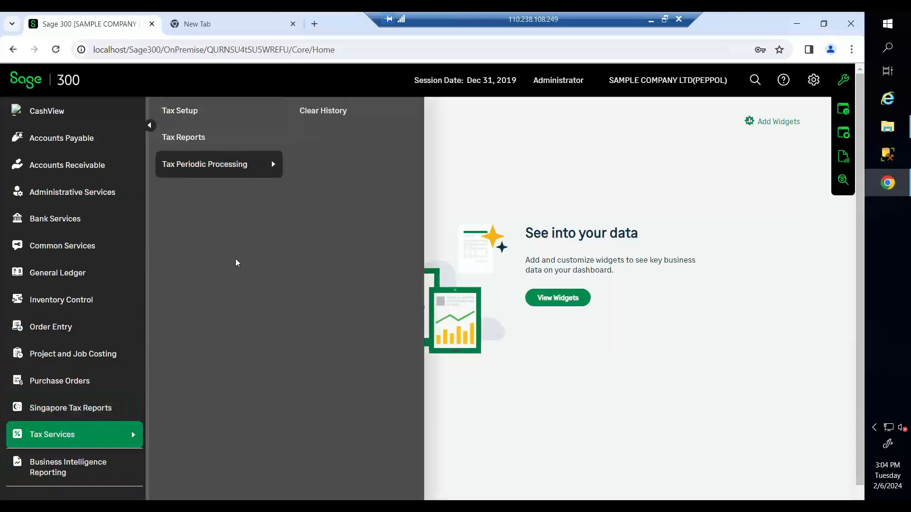
mouse_move(219, 137)
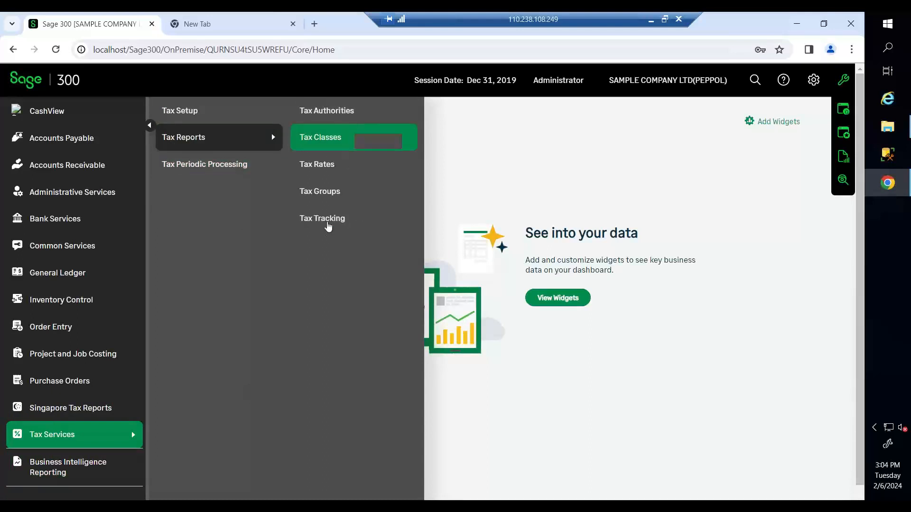
click(331, 220)
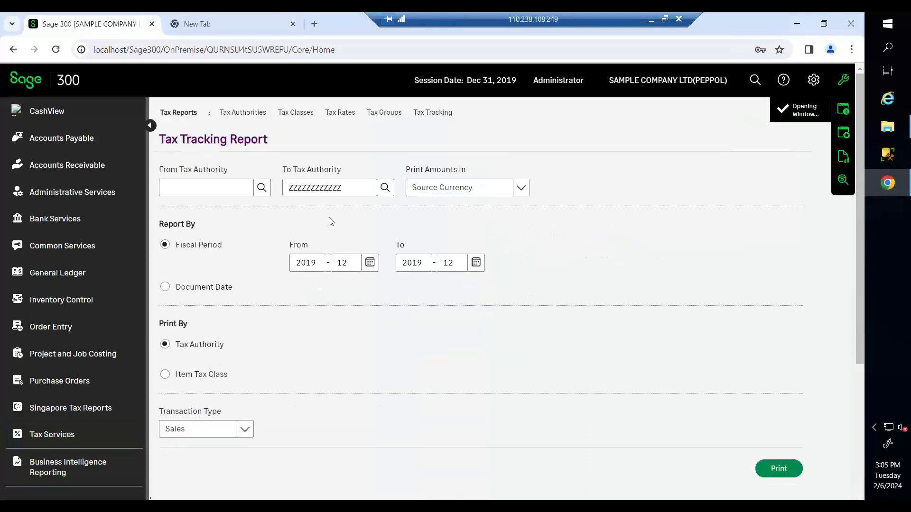
click(262, 188)
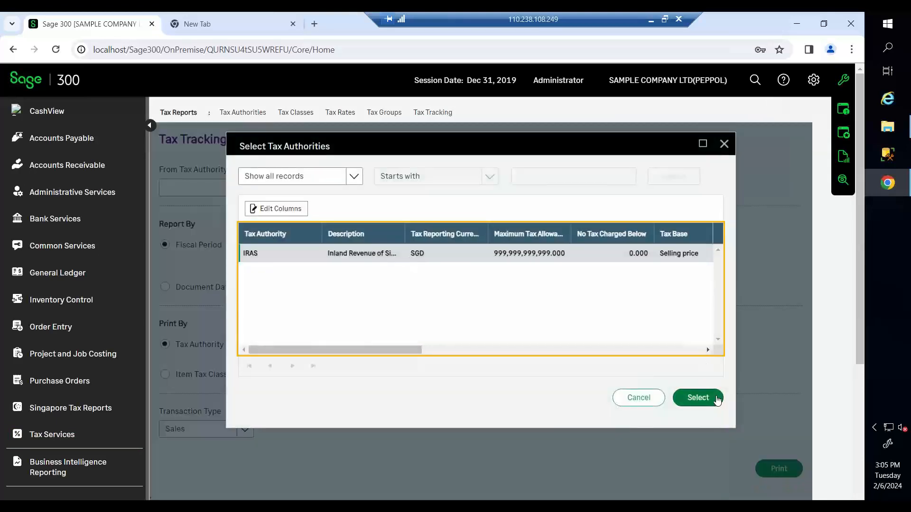
click(697, 398)
click(385, 187)
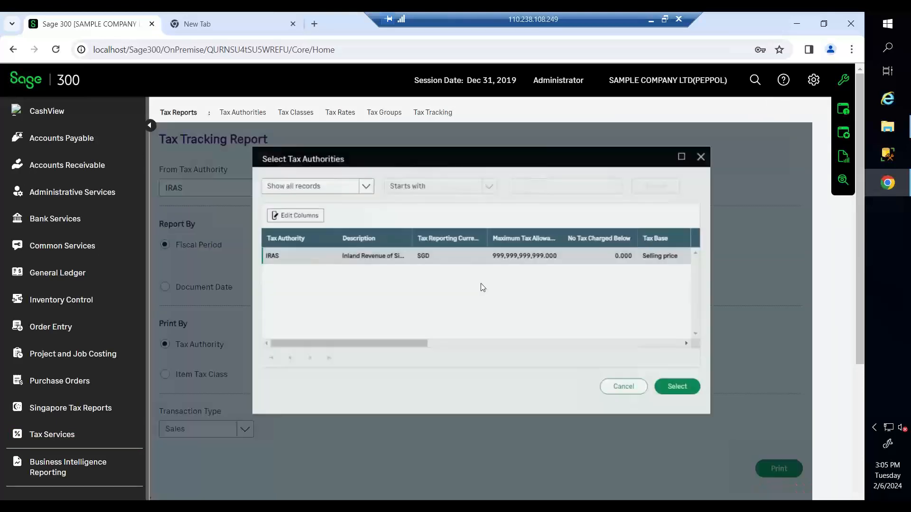
click(698, 397)
click(488, 191)
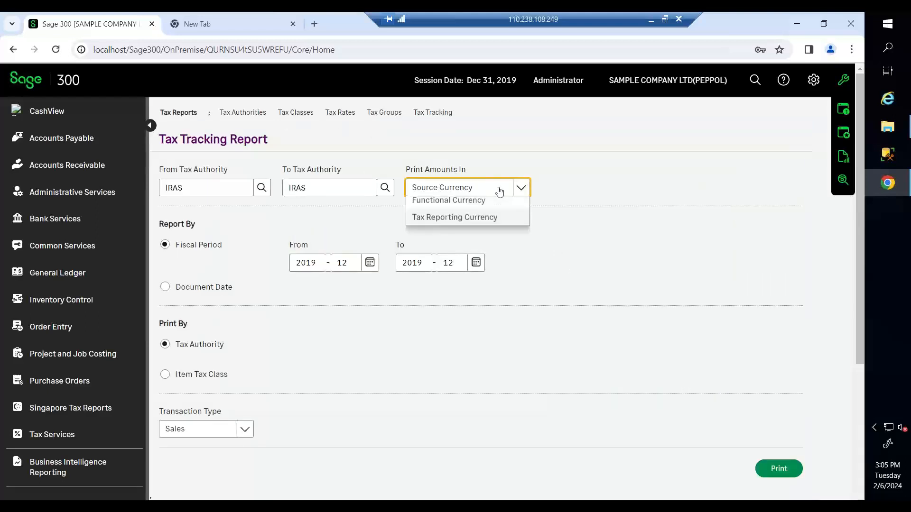
click(477, 240)
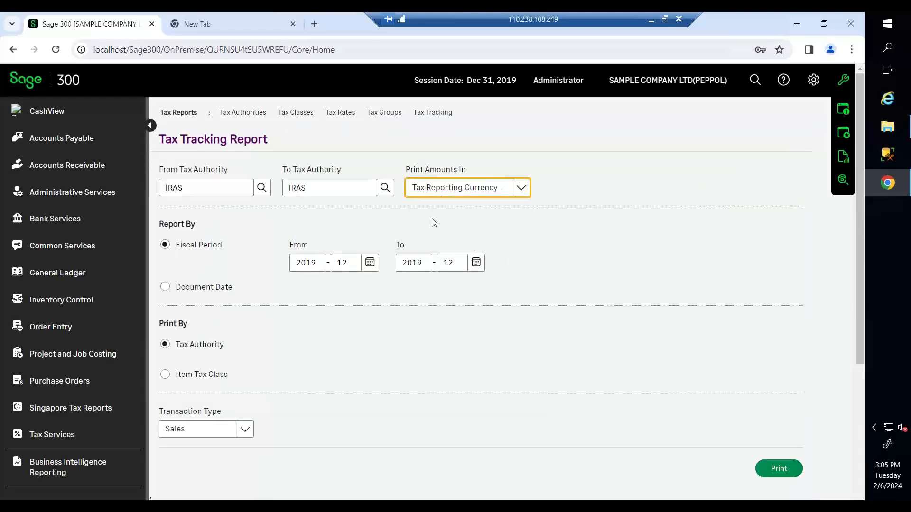
- Set the report's fiscal periods from 2020-01 to 2020-03
scroll(434, 222, down, 3)
click(370, 144)
click(479, 172)
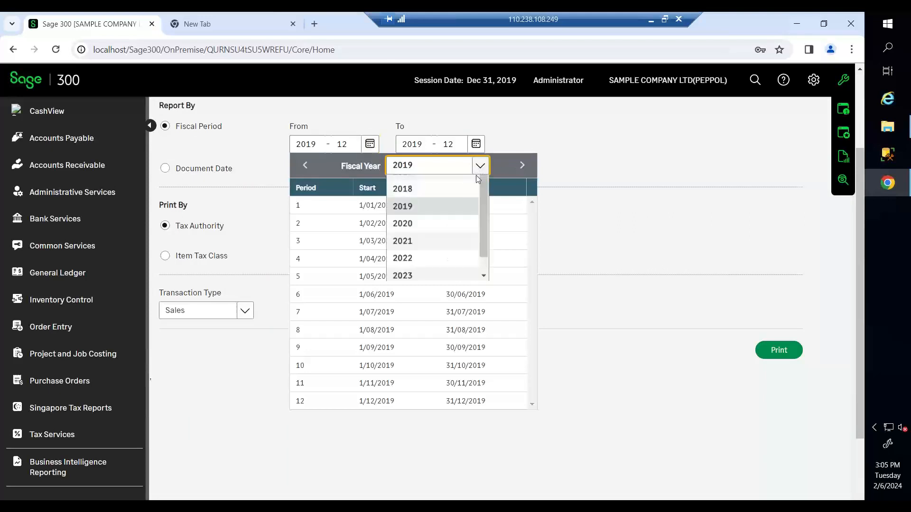
click(429, 236)
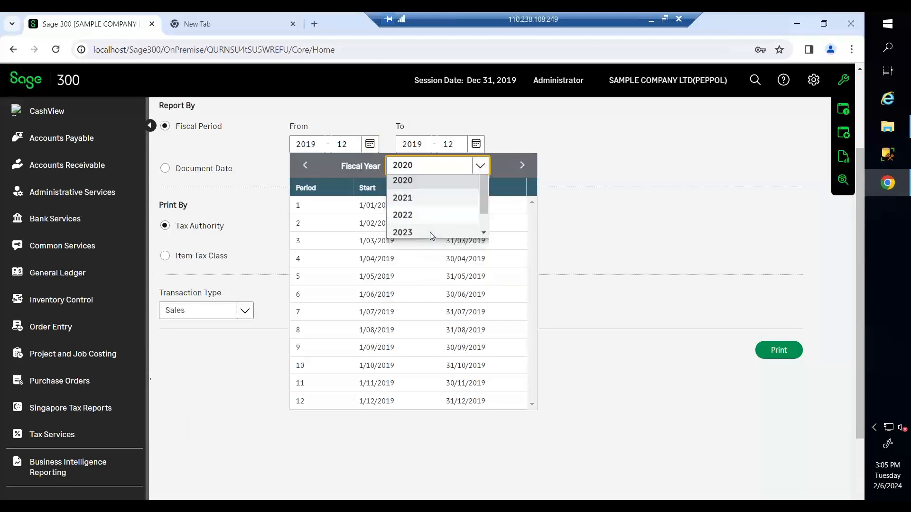
click(426, 206)
click(476, 144)
click(586, 166)
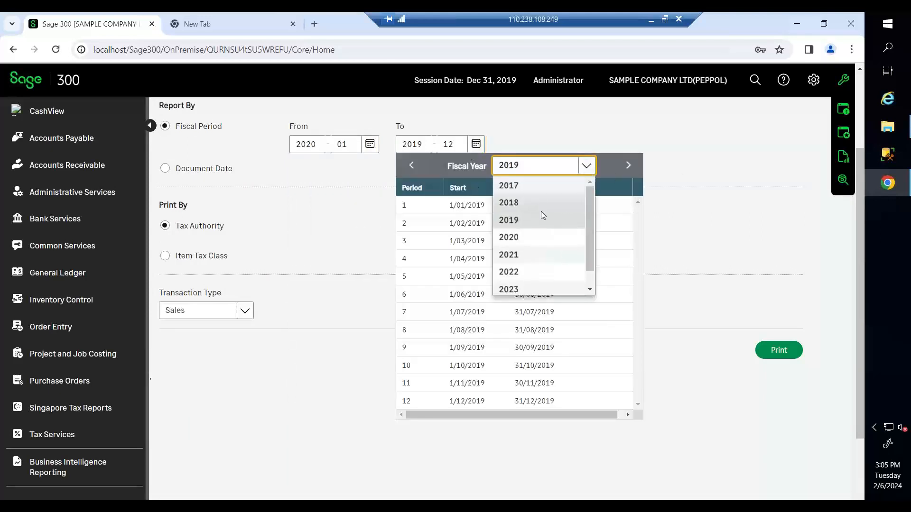
click(541, 237)
click(411, 241)
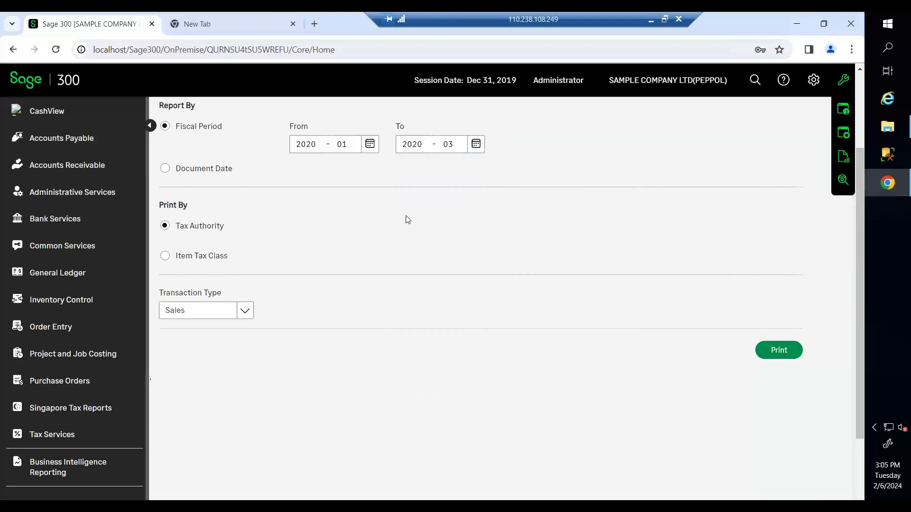
scroll(430, 287, up, 3)
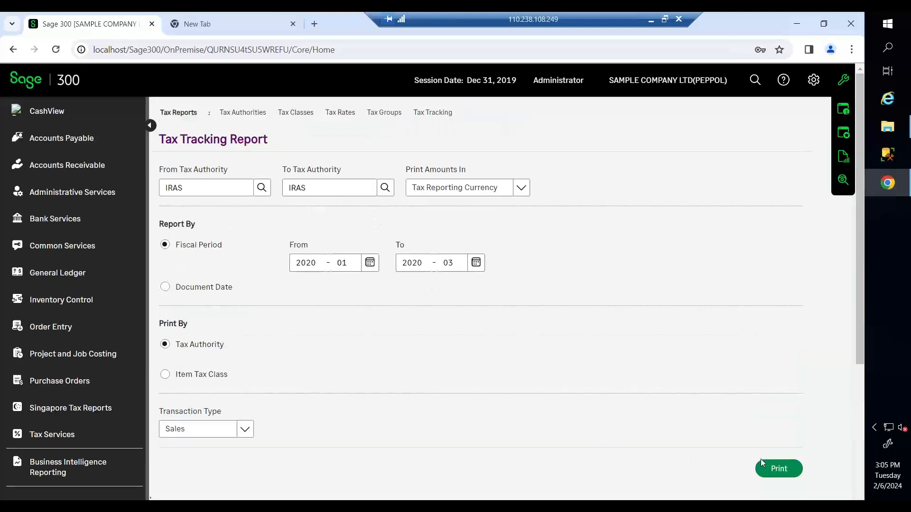
- Export the Sales tax tracking report to Excel
click(771, 467)
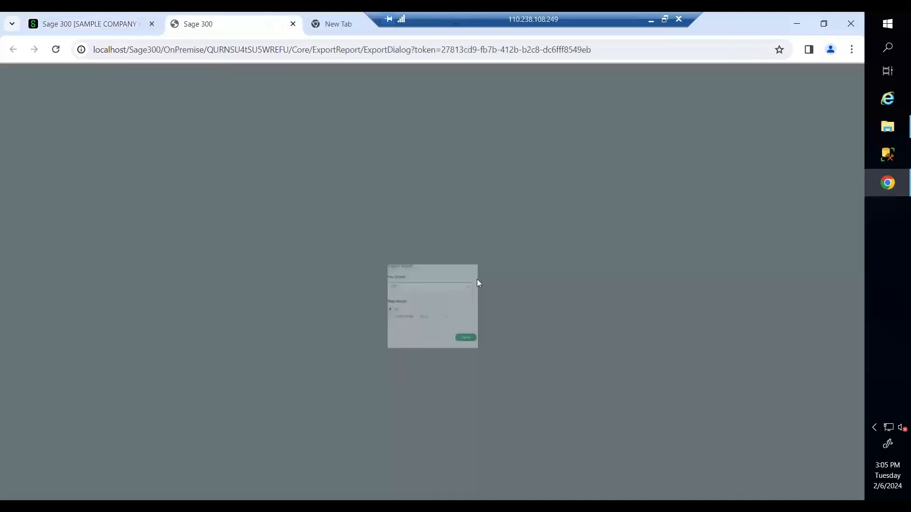
click(383, 264)
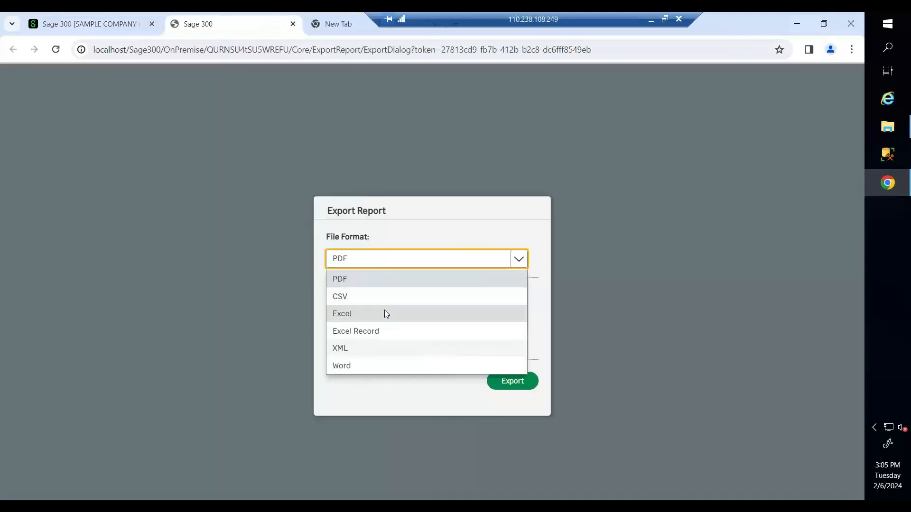
click(387, 313)
click(514, 379)
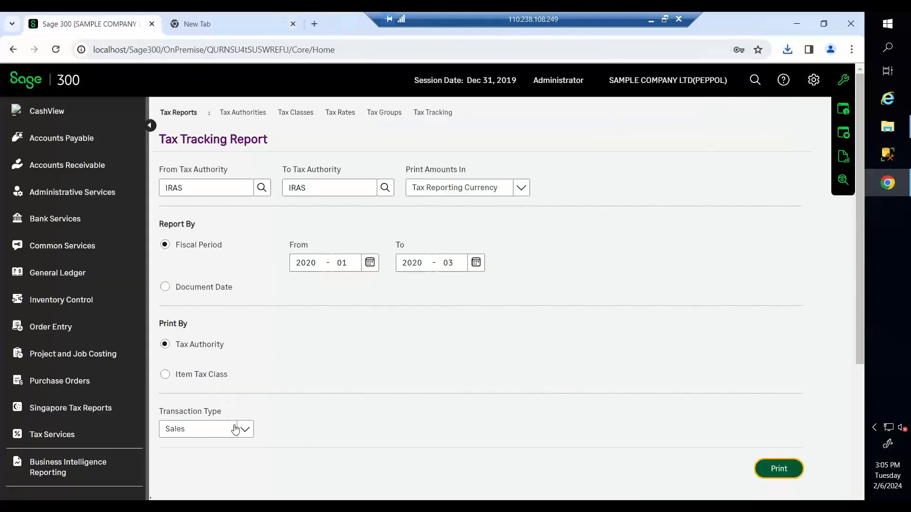
- Switch the transaction type to Purchases, export that report to Excel, and show it in its folder
click(236, 429)
click(214, 467)
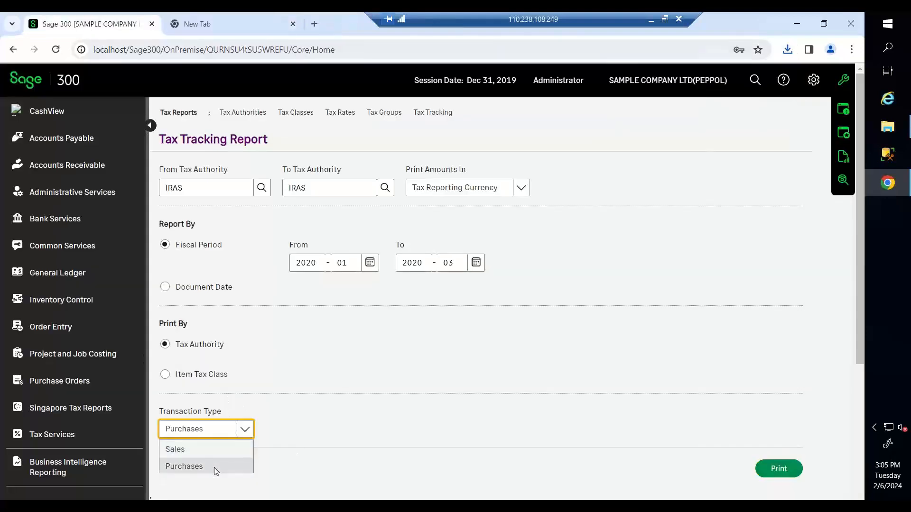
click(780, 468)
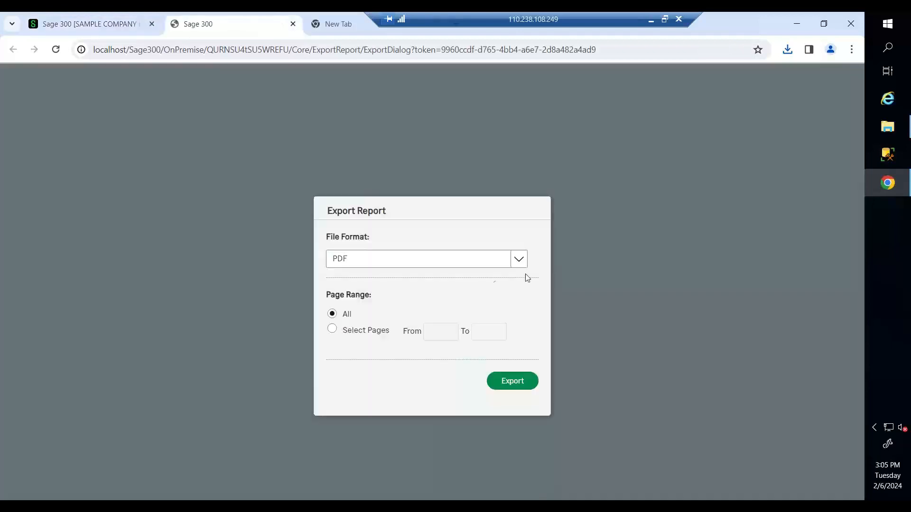
click(460, 263)
click(407, 316)
click(513, 381)
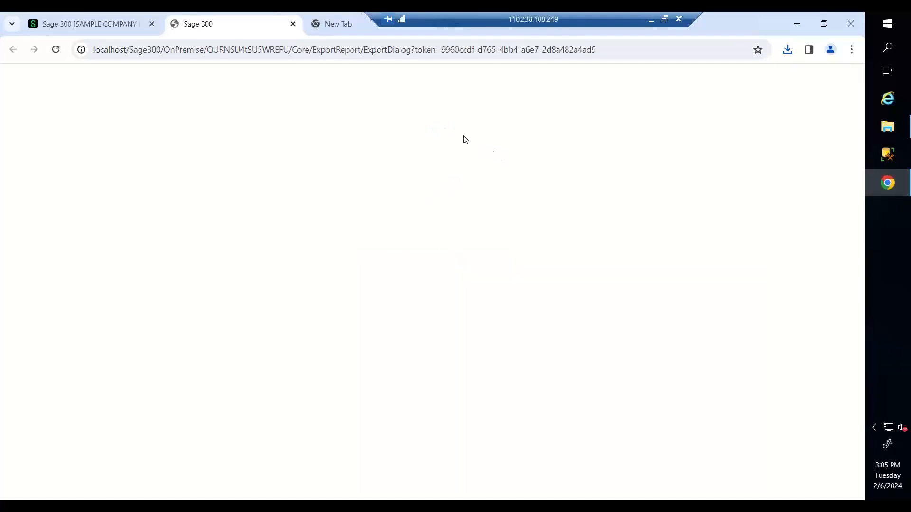
click(759, 80)
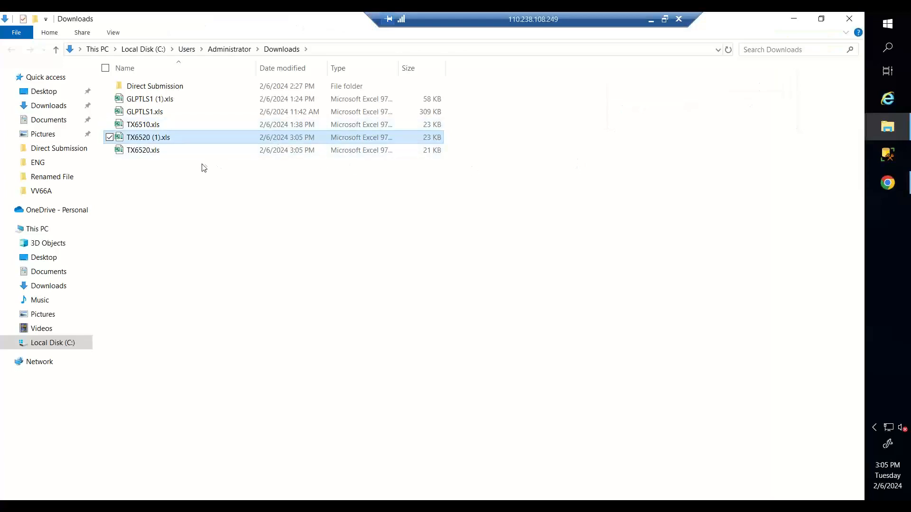
- Delete GLPTLS1 (1).xls, GLPTLS1.xls and TX6510.xls from Downloads, then return to Sage 300
click(190, 148)
click(461, 98)
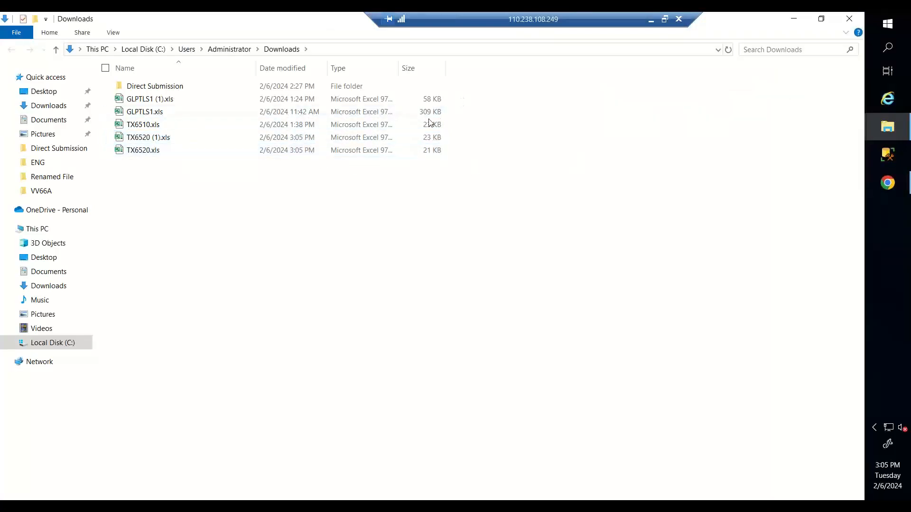
drag(458, 101, 436, 125)
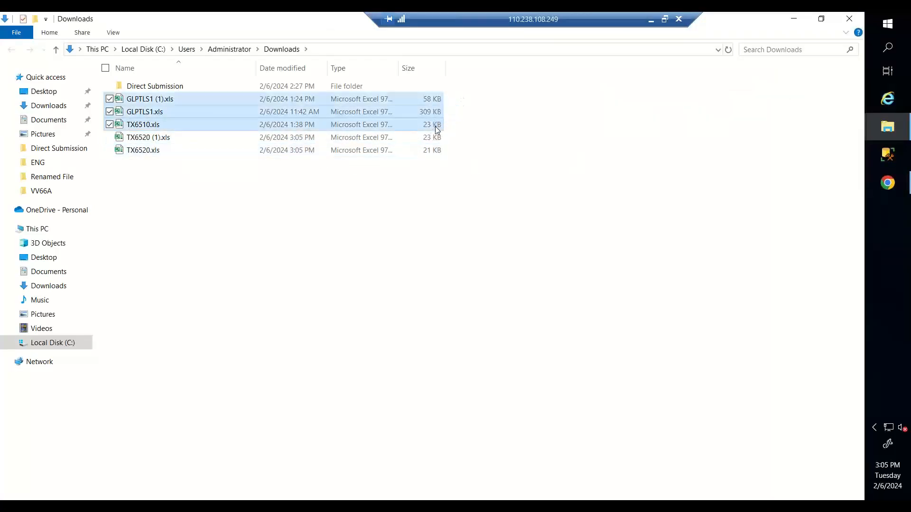
key(Delete)
click(266, 111)
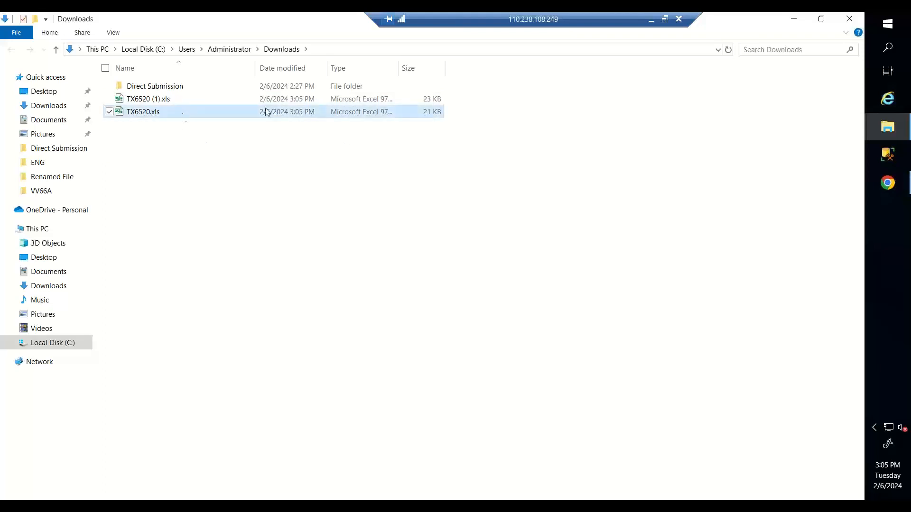
click(804, 21)
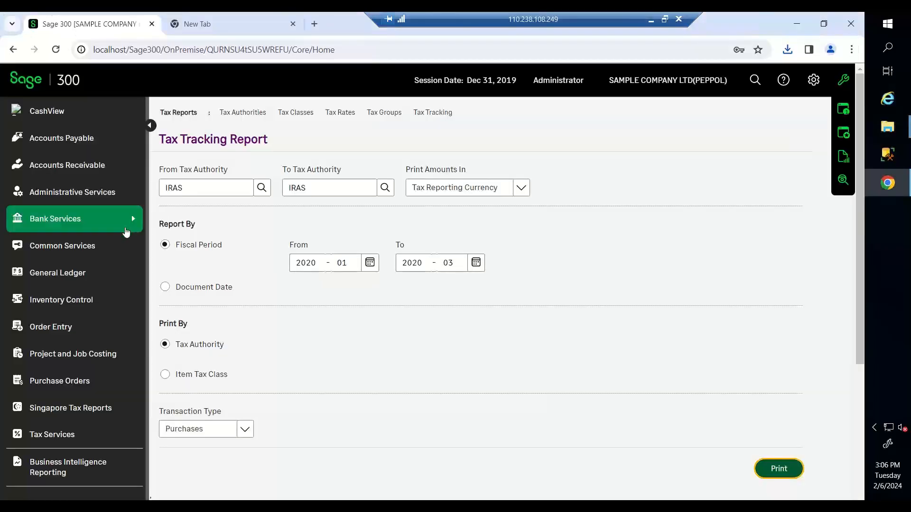
- Open the G/L Transactions Listing report from the General Ledger reports
click(79, 273)
mouse_move(219, 247)
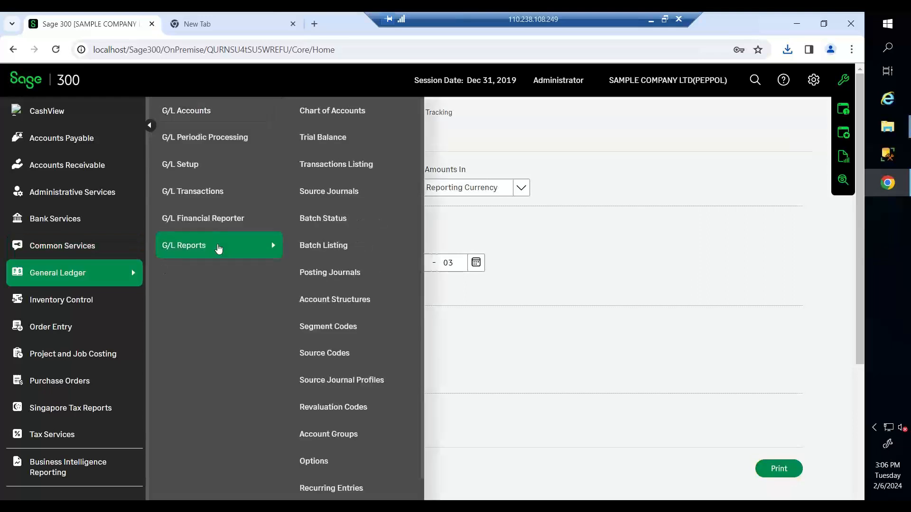
click(370, 176)
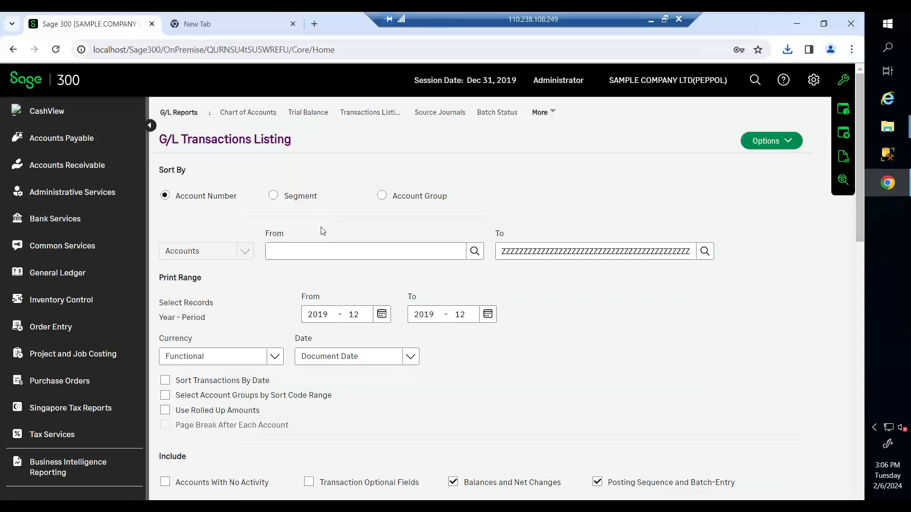
scroll(323, 231, down, 3)
scroll(368, 218, up, 1)
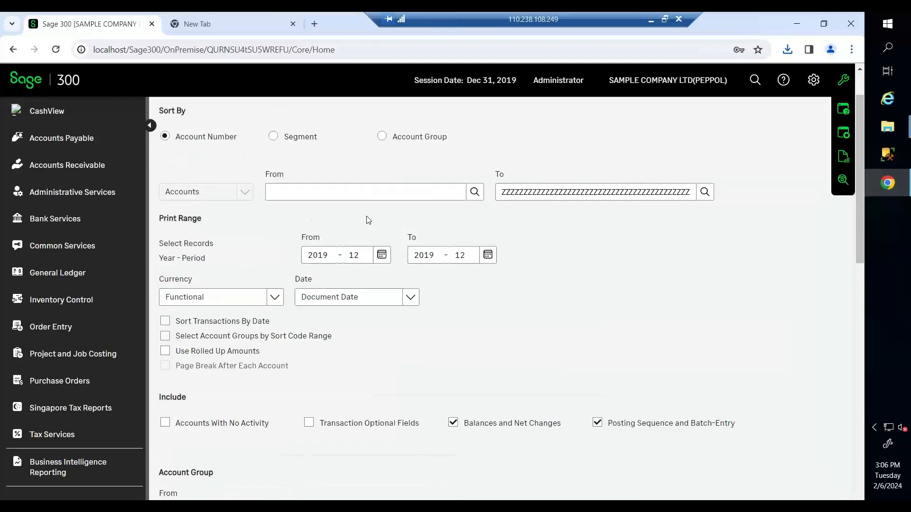
- Set the listing's Year-Period range from 2020-01 to 2020-03
click(381, 255)
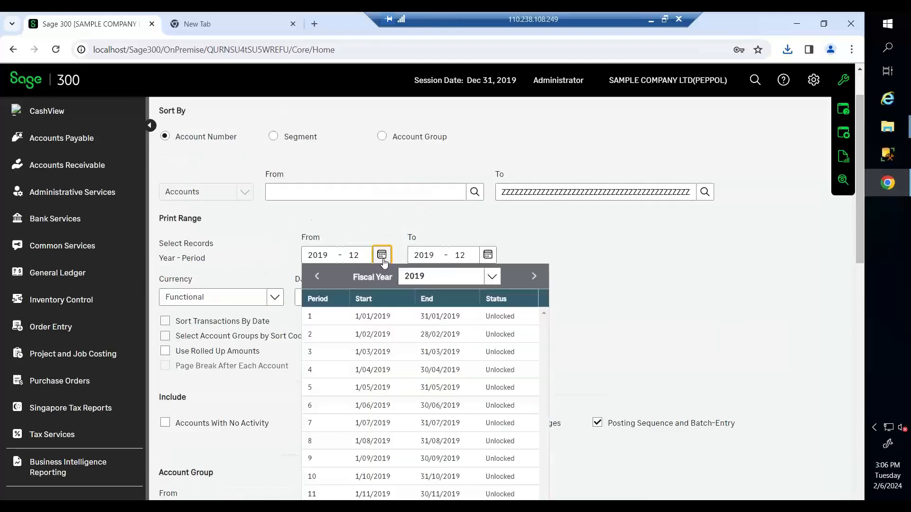
click(483, 275)
click(431, 346)
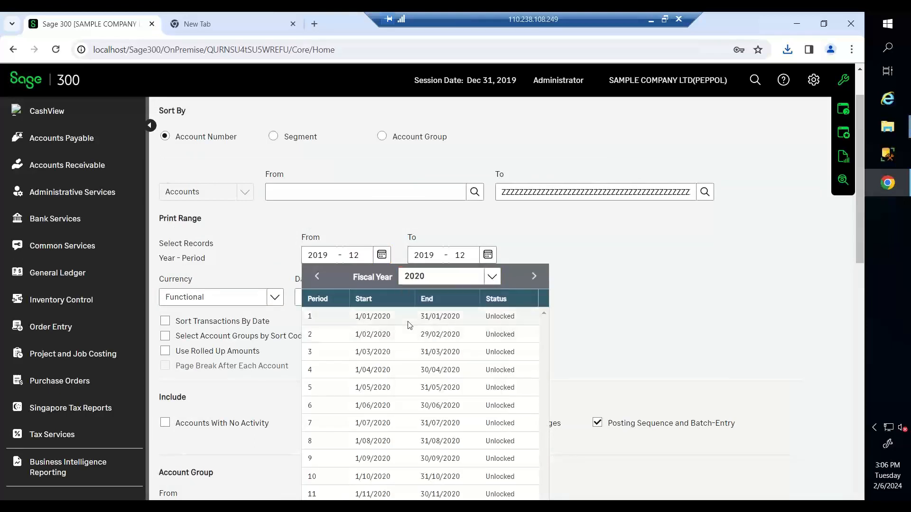
click(407, 317)
click(488, 255)
click(586, 275)
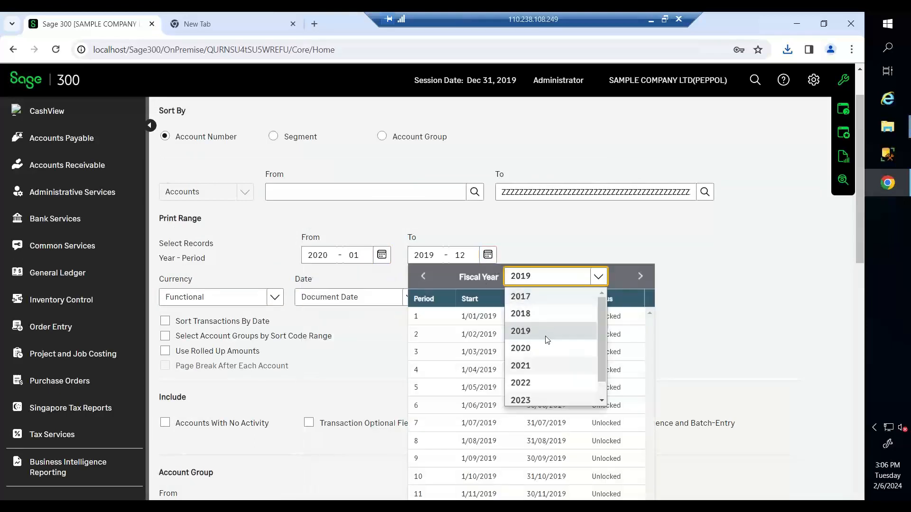
click(542, 345)
click(483, 353)
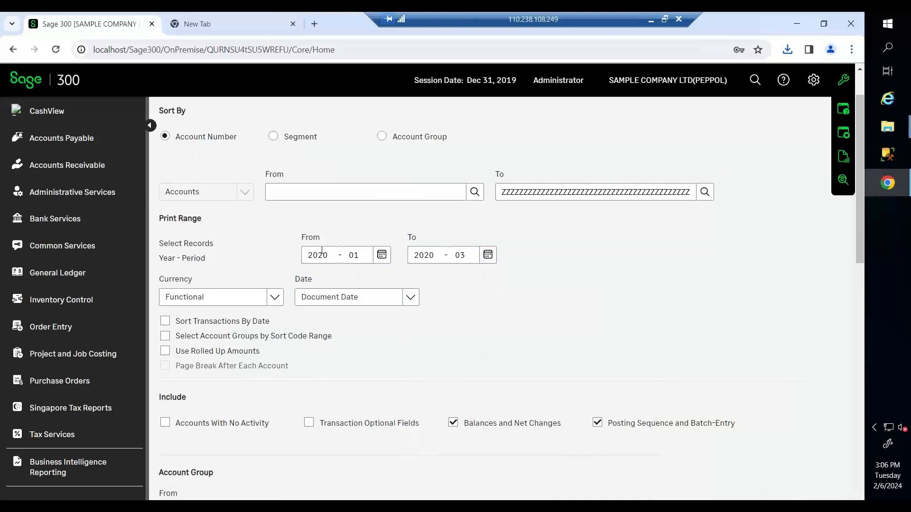
scroll(323, 250, down, 1)
scroll(324, 251, up, 1)
scroll(389, 228, down, 3)
scroll(486, 252, down, 4)
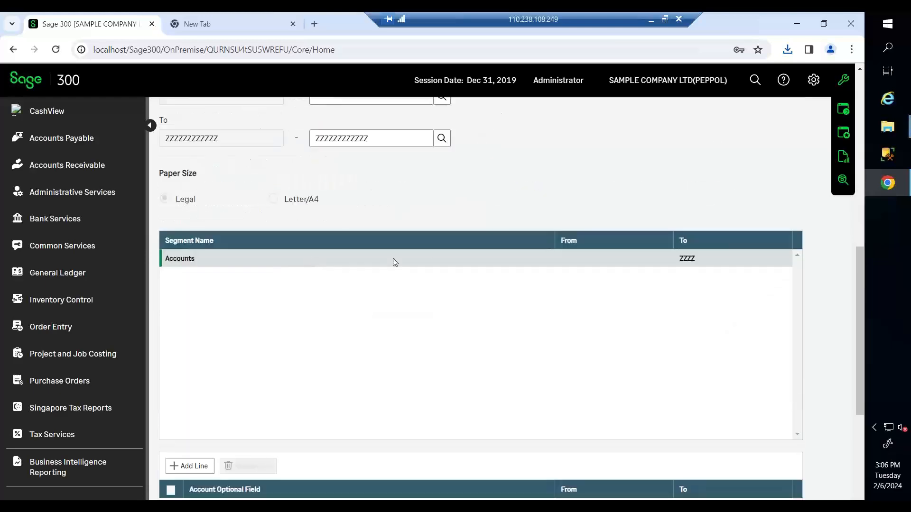
scroll(393, 258, down, 2)
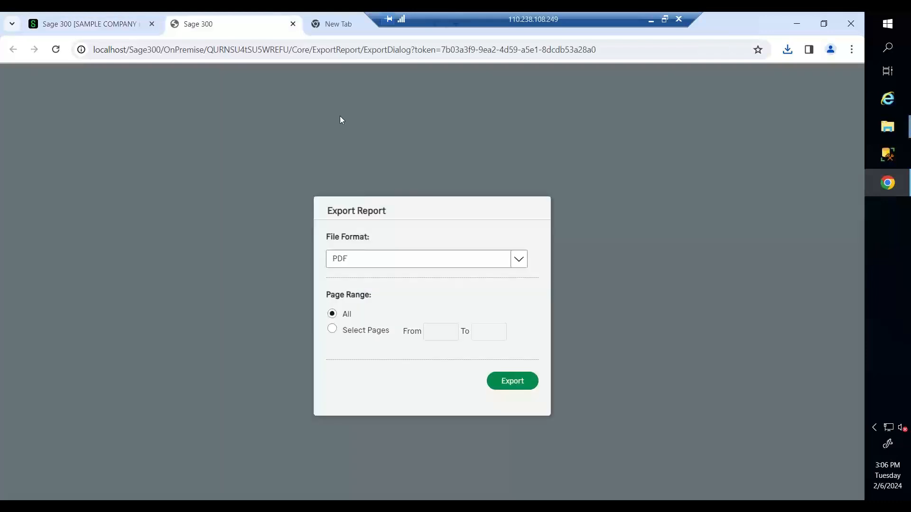
- Export the G/L listing to Excel as GLPTLS1.xls and show it in its folder
click(373, 257)
click(371, 315)
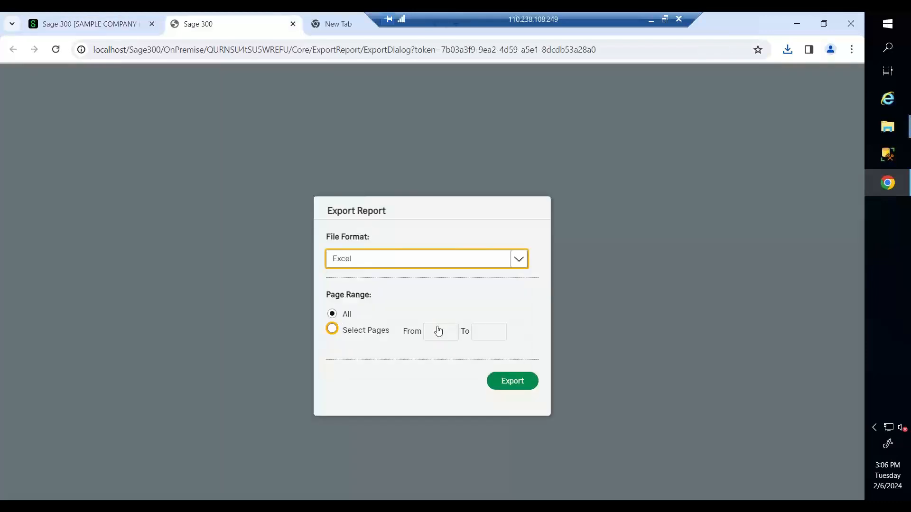
click(514, 382)
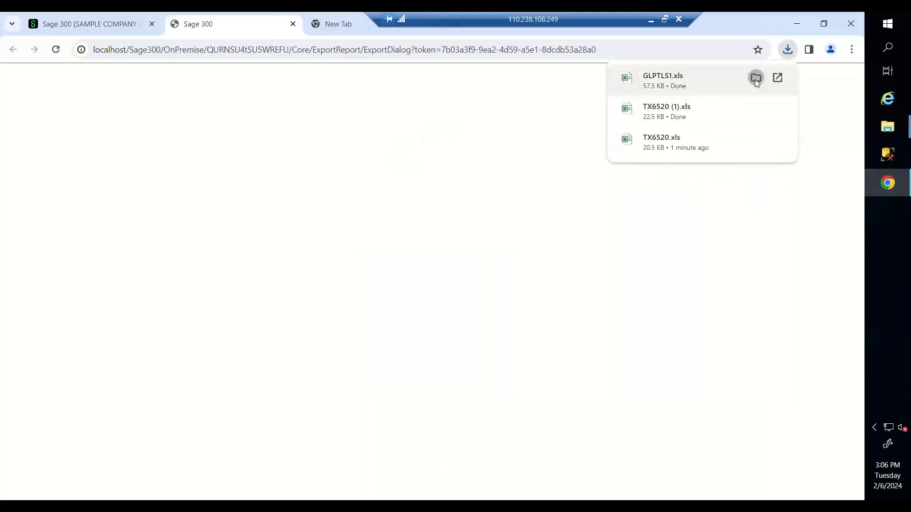
click(756, 79)
- Open the Direct Submission\Renamed File folder in File Explorer
double_click(415, 178)
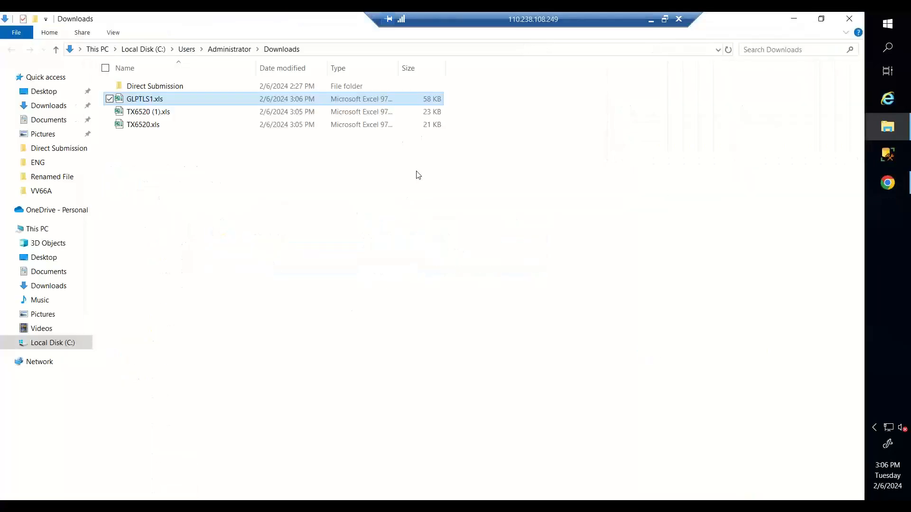
double_click(166, 88)
double_click(166, 88)
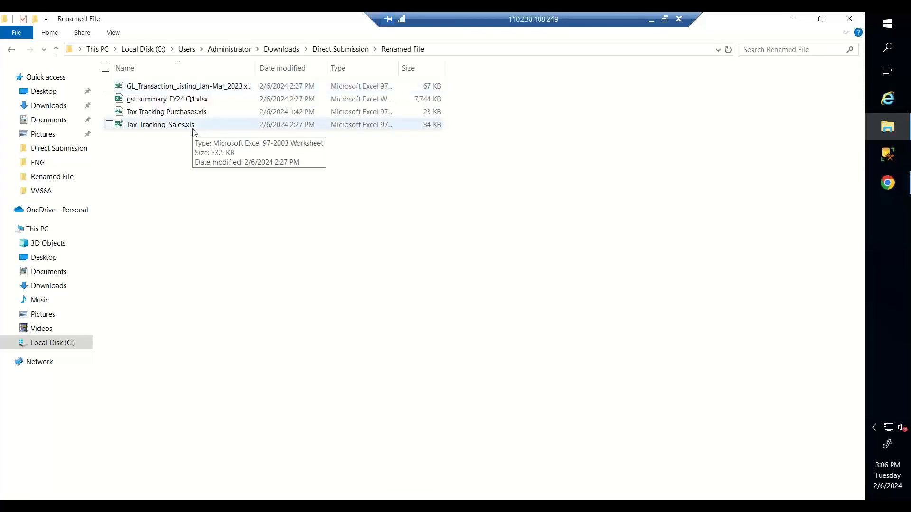
- Open Tax_Tracking_Sales.xls and check the IRAS totals of 147,655.22 tax base and 10,335.86 tax
double_click(193, 131)
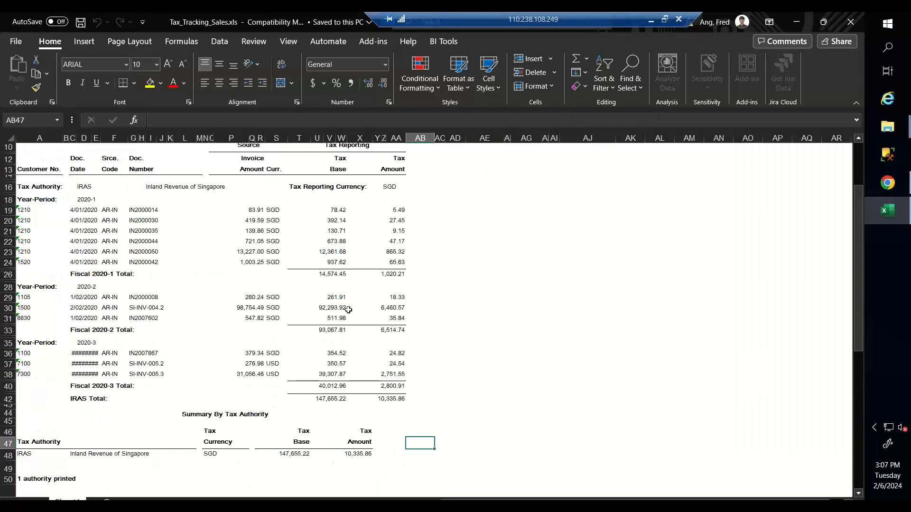
scroll(361, 238, up, 1)
scroll(333, 245, down, 1)
click(339, 399)
click(401, 400)
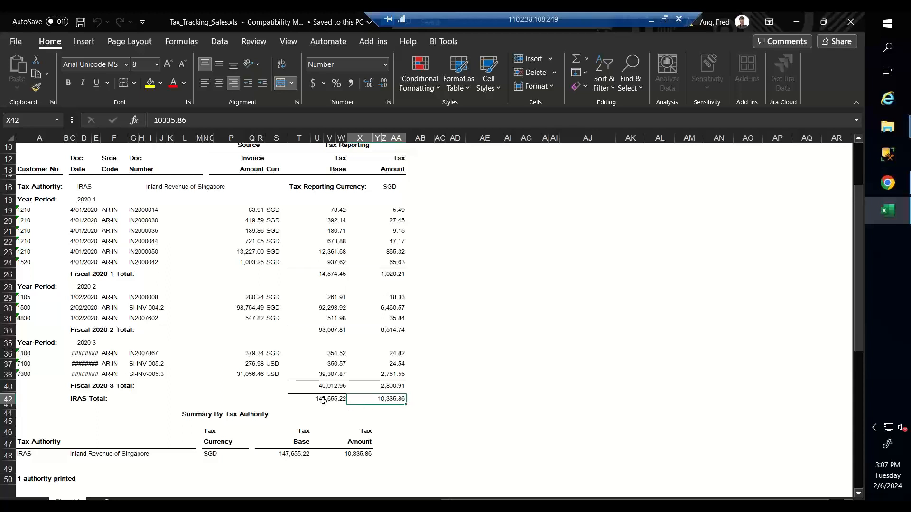
drag(327, 400, 390, 400)
drag(285, 454, 361, 455)
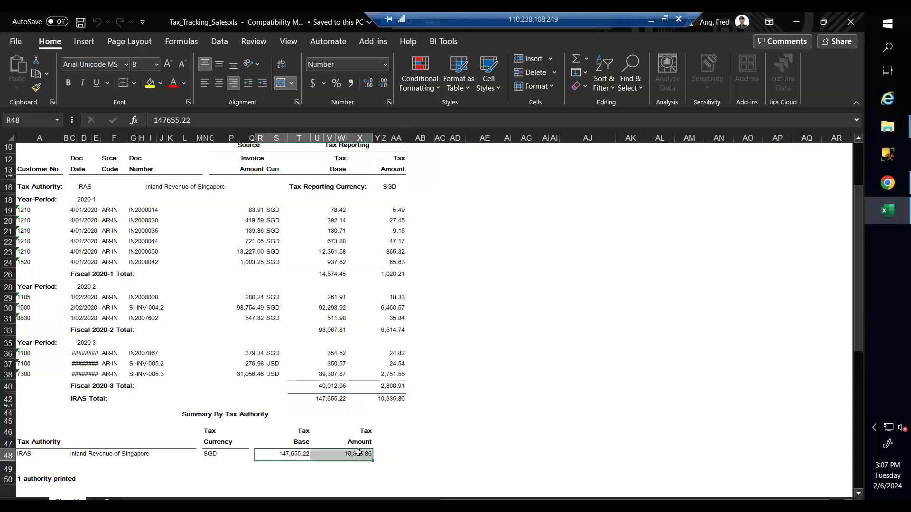
click(796, 22)
- Open GL_Transaction_Listing_Jan-Mar_2023.xls at the 157,991.08 trade receivables total in AG92, snapped left
double_click(194, 86)
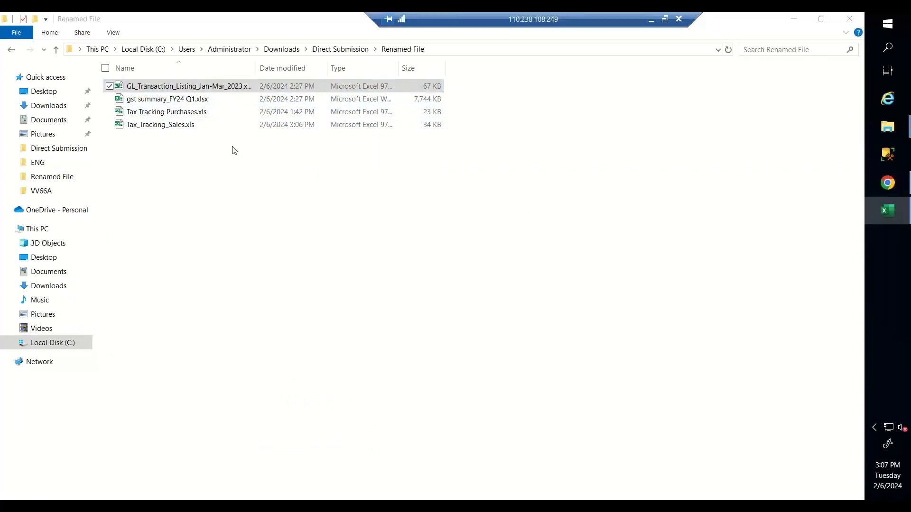
scroll(245, 188, up, 9)
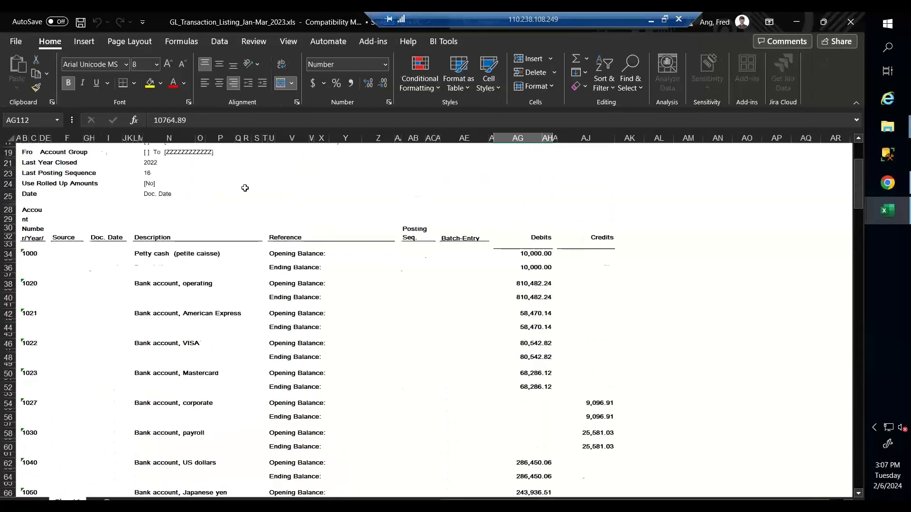
scroll(244, 188, down, 20)
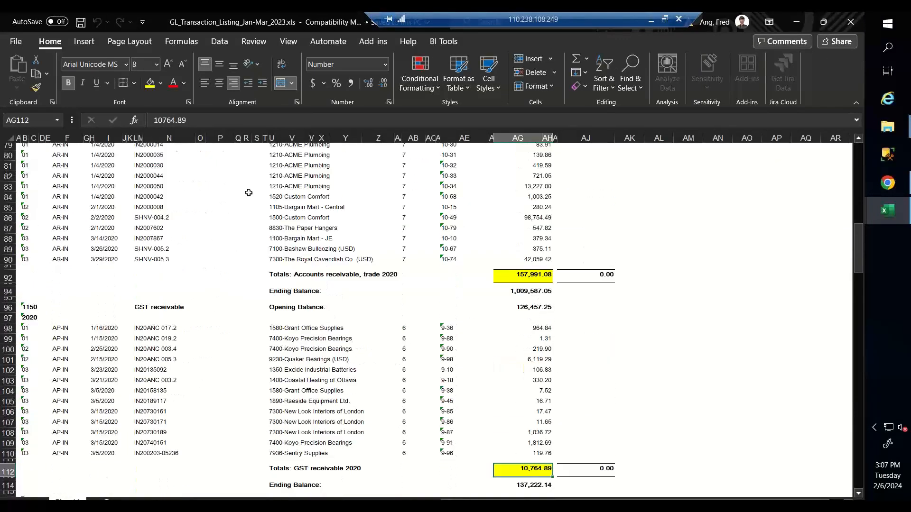
scroll(249, 193, up, 1)
click(511, 306)
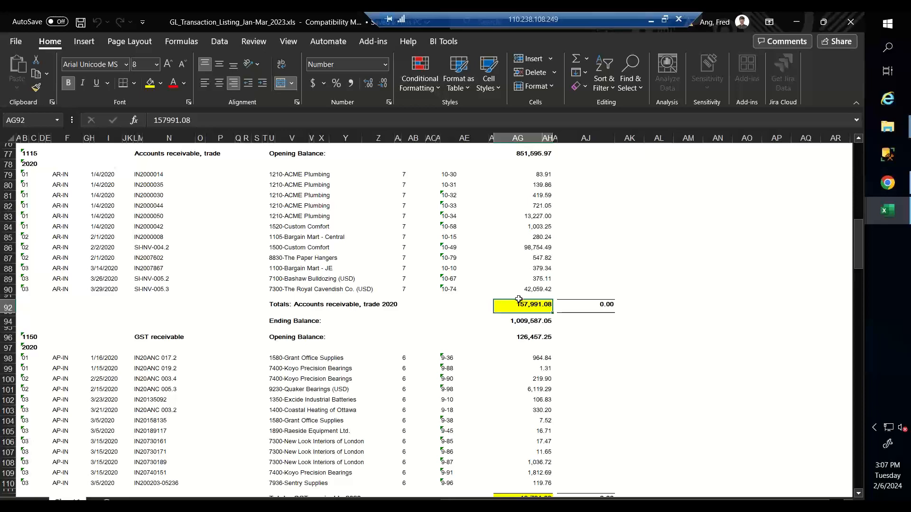
scroll(378, 241, up, 3)
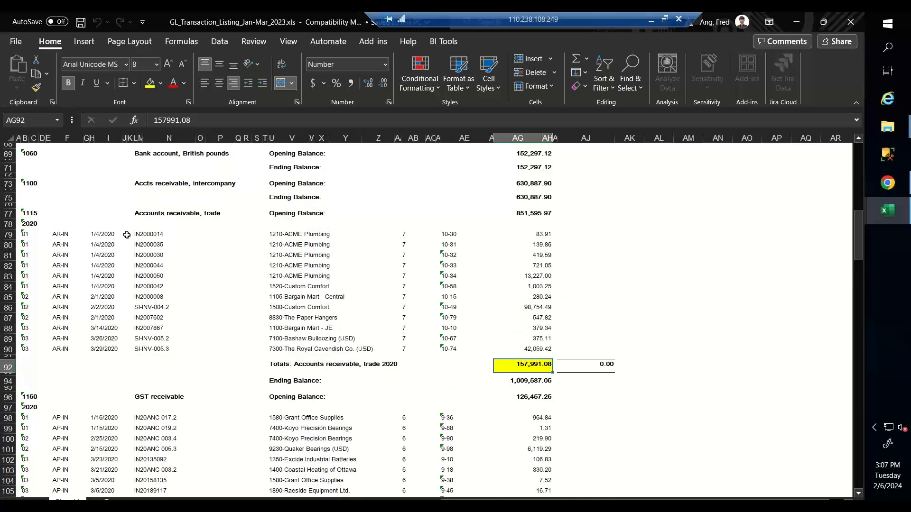
click(8, 214)
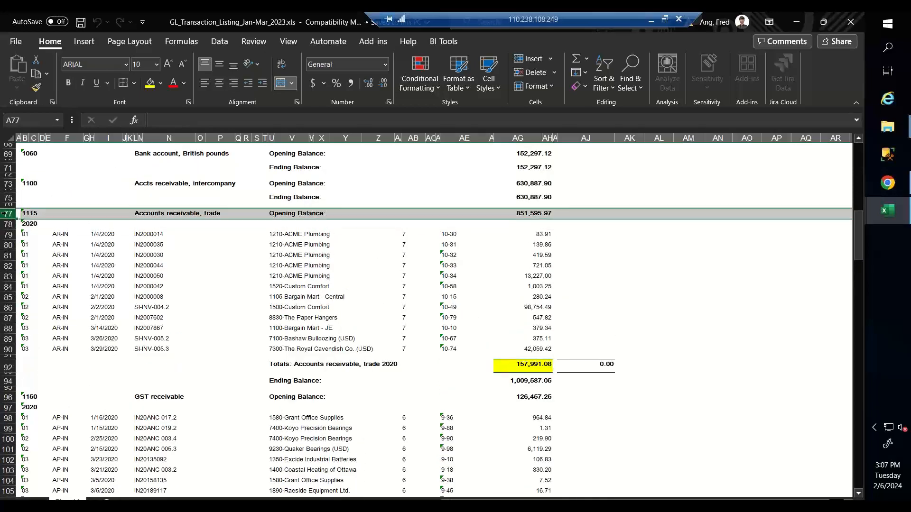
click(165, 214)
click(508, 366)
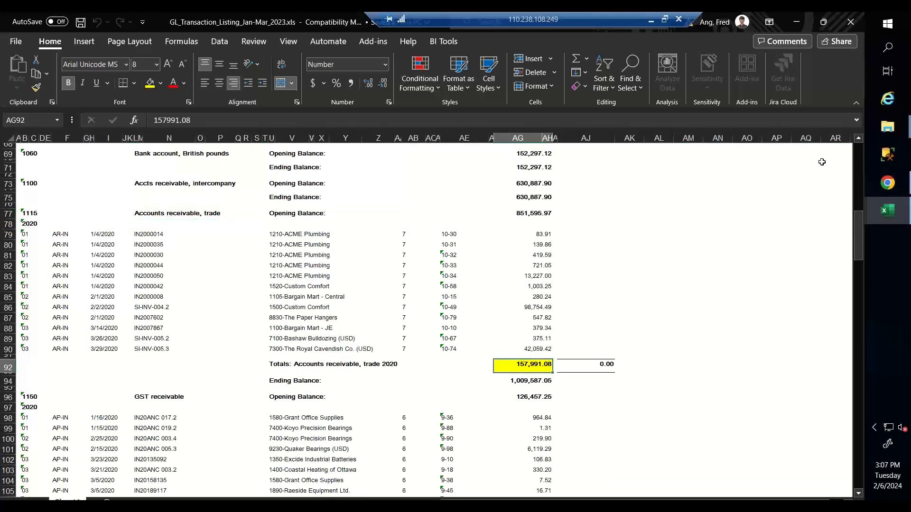
key(super+Left)
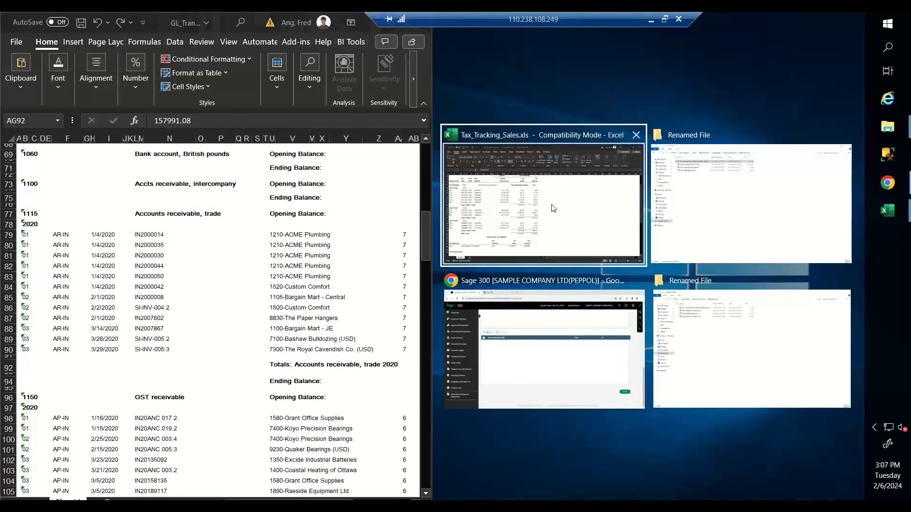
- Snap the sales tax report right and paste 157,991.08 into S49 below the 147,655.22 tax base
click(536, 209)
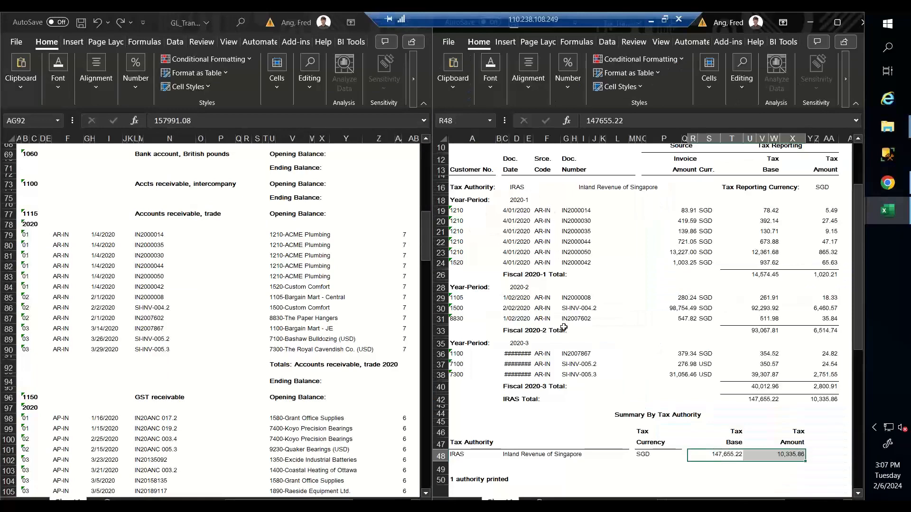
scroll(564, 328, down, 5)
drag(287, 501, 355, 501)
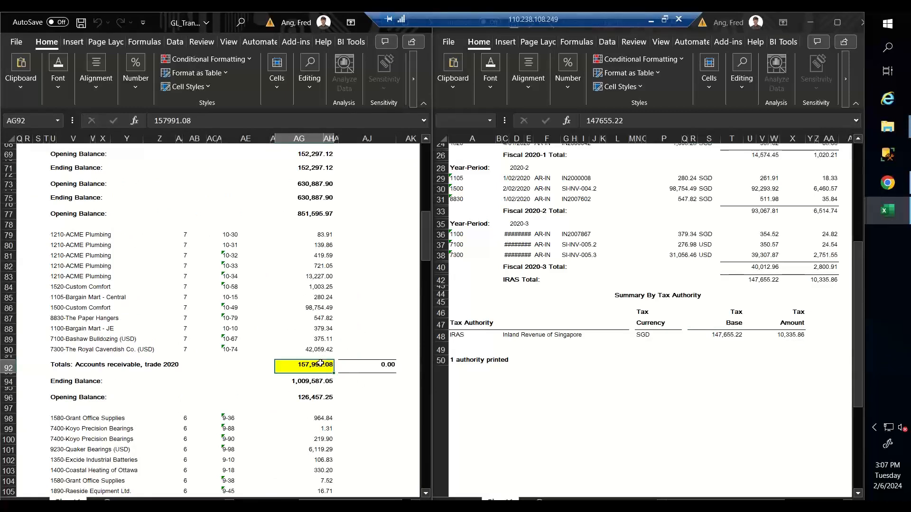
click(730, 336)
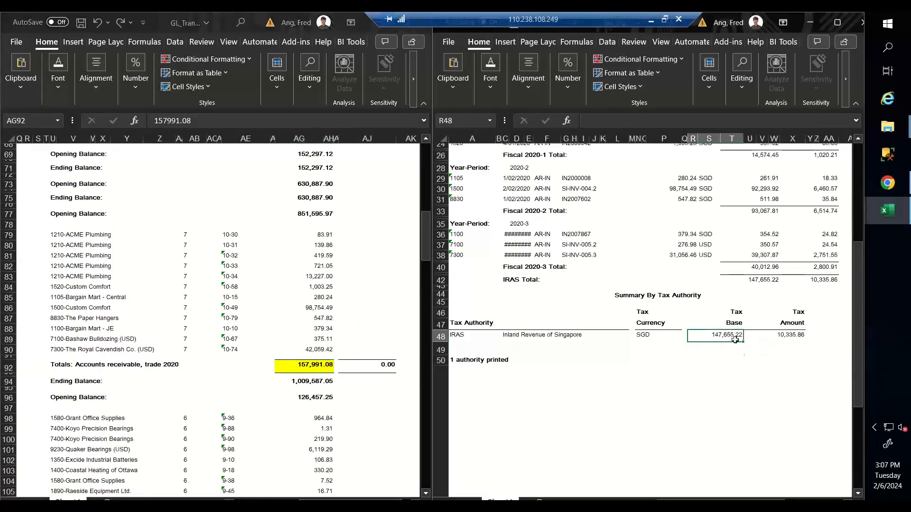
drag(735, 340, 764, 340)
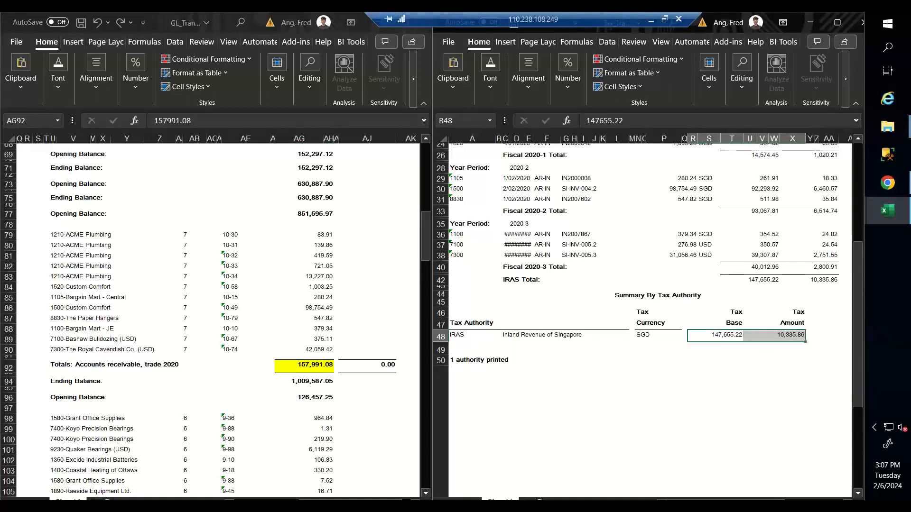
key(ctrl+c)
click(719, 345)
key(ctrl+v)
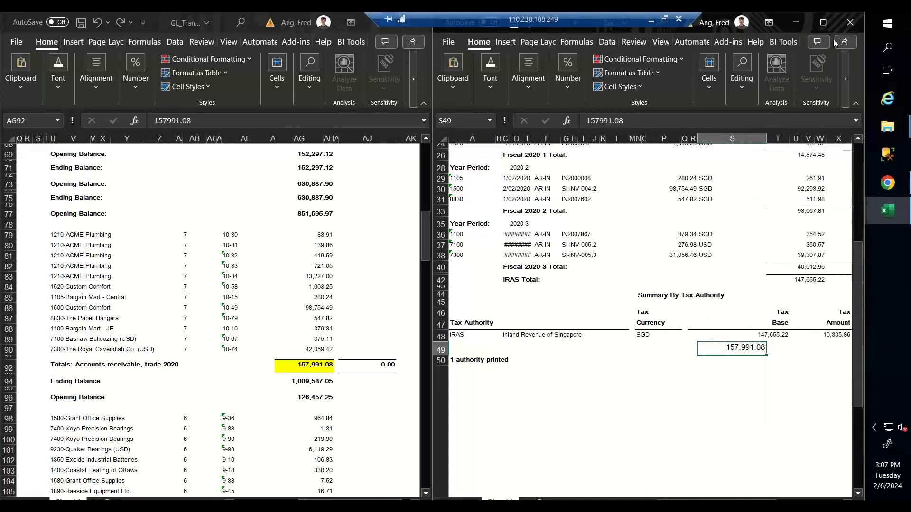
click(803, 24)
click(649, 180)
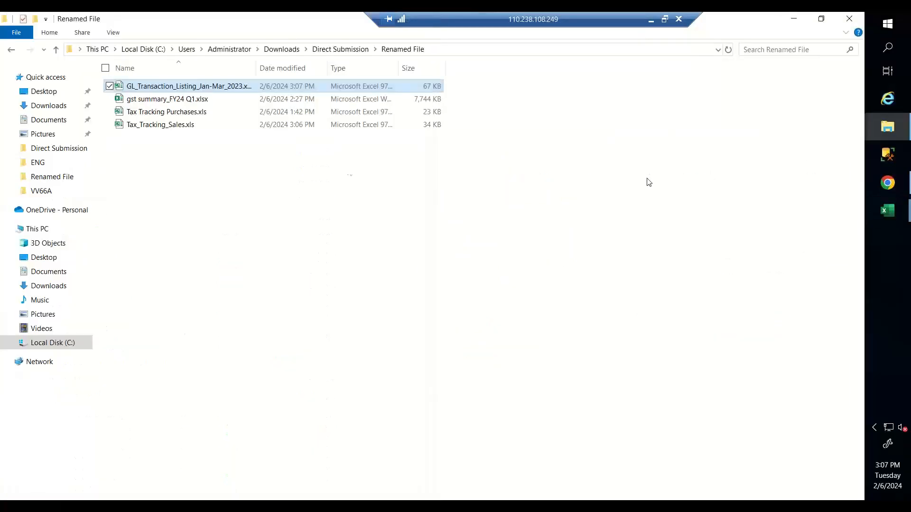
- Open Tax Tracking Purchases.xls beside the GL listing and check its 10,764.89 IRAS tax total
click(208, 113)
double_click(208, 113)
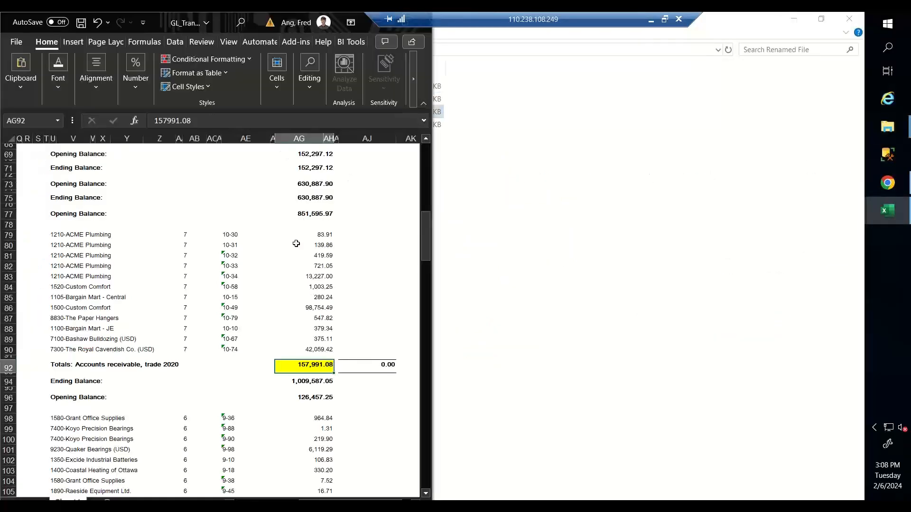
scroll(295, 244, down, 12)
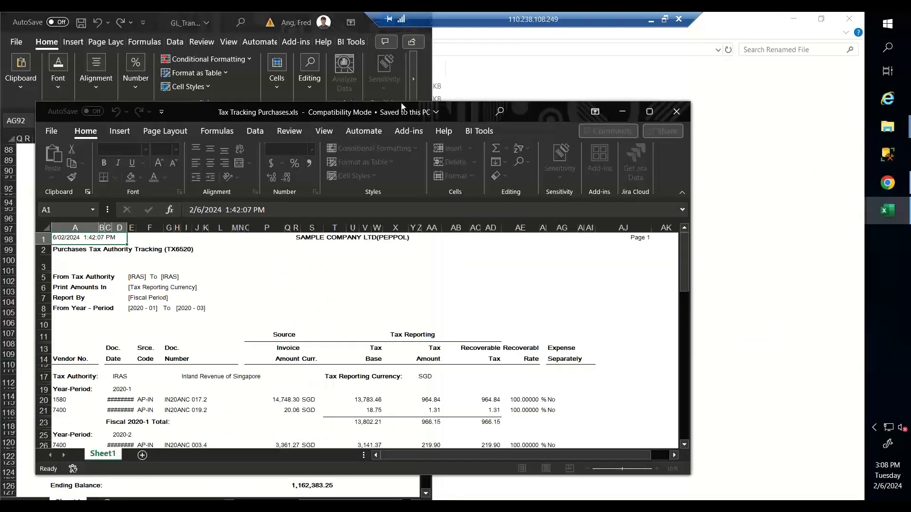
click(480, 115)
double_click(507, 114)
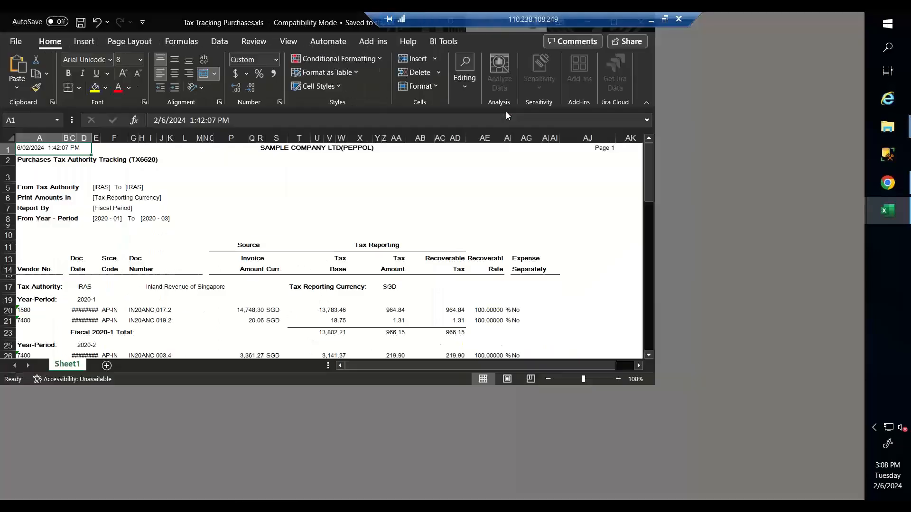
scroll(351, 341, down, 10)
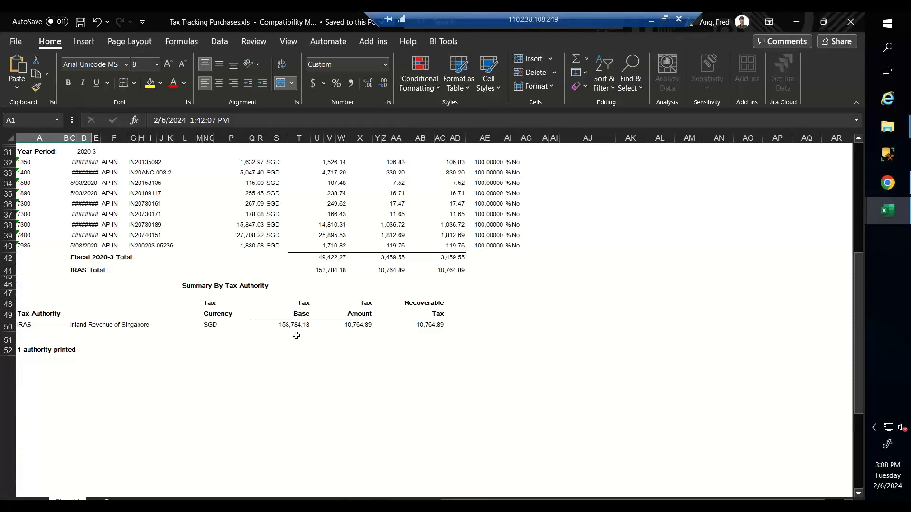
click(362, 359)
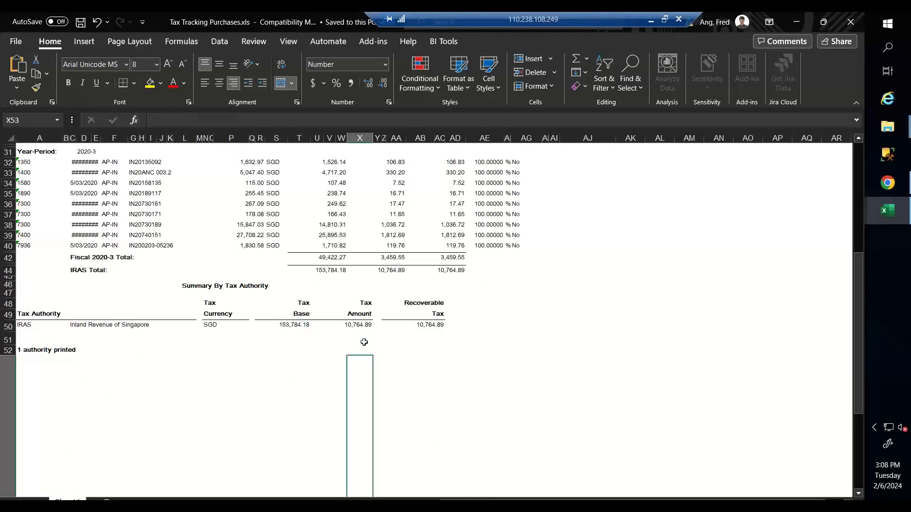
click(362, 327)
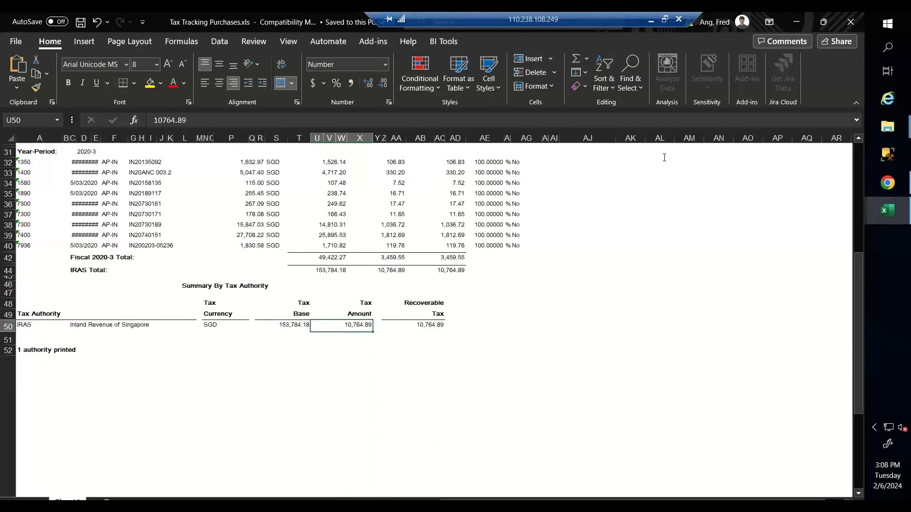
click(823, 23)
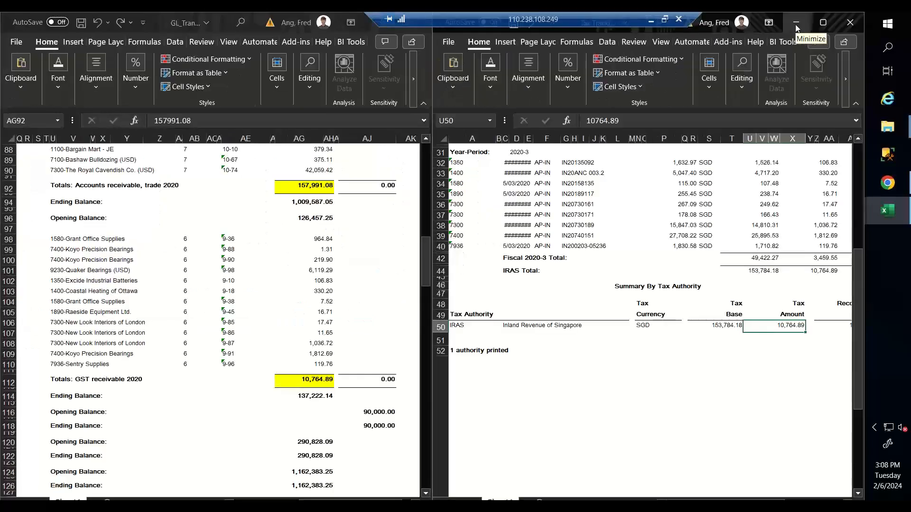
- Check the GL's GST receivable 2020 total of 10,764.89, then bring the Renamed File folder forward
click(137, 385)
click(306, 383)
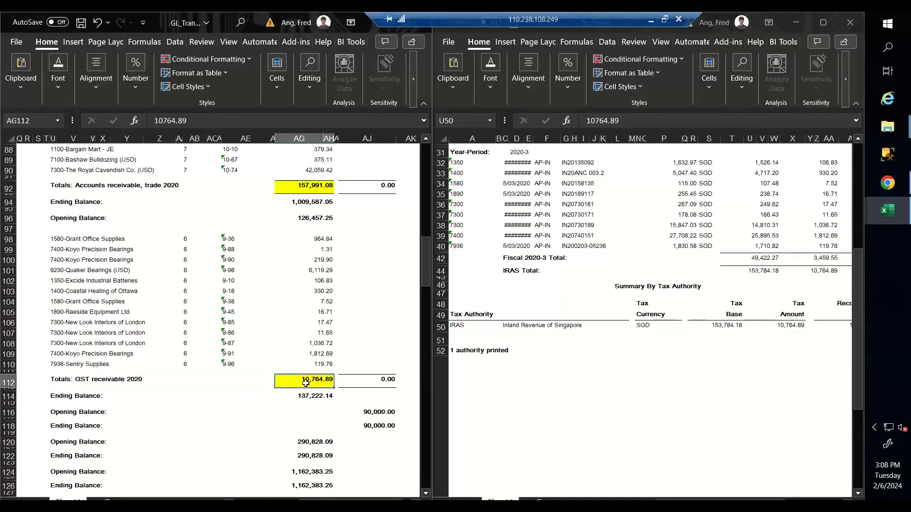
scroll(334, 308, down, 1)
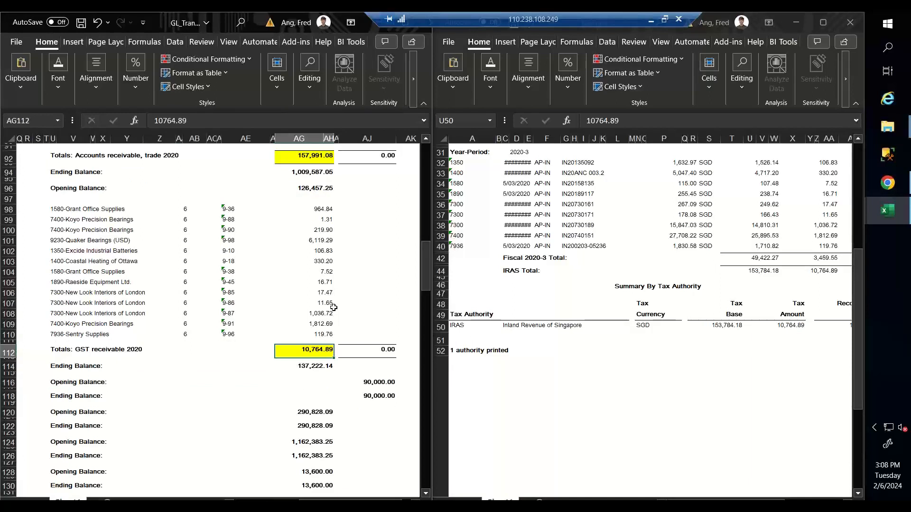
click(795, 23)
click(507, 230)
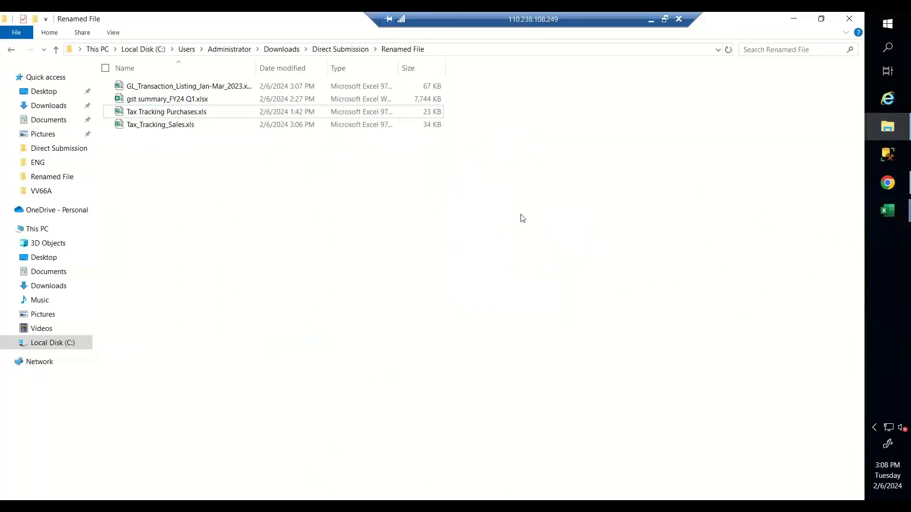
- Open gst summary_FY24 Q1.xlsx full screen and review its 147,655.22 standard-rated supplies
double_click(210, 101)
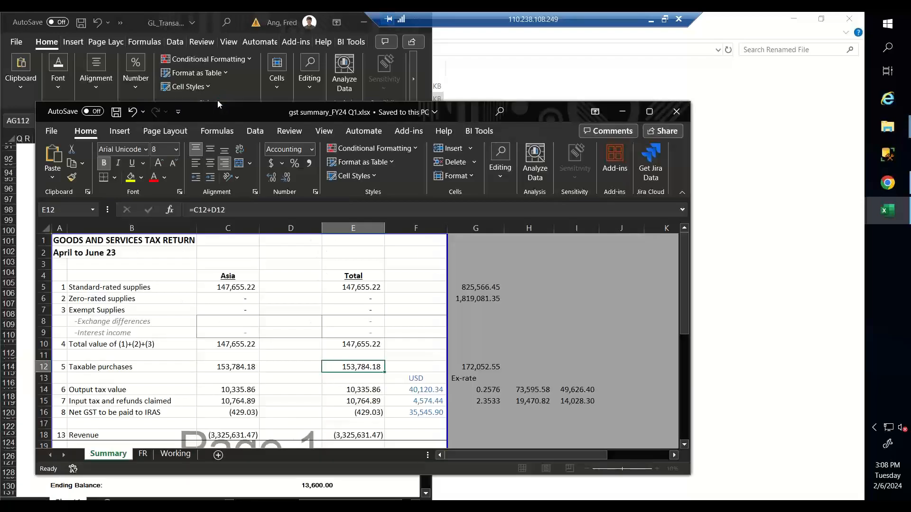
click(649, 112)
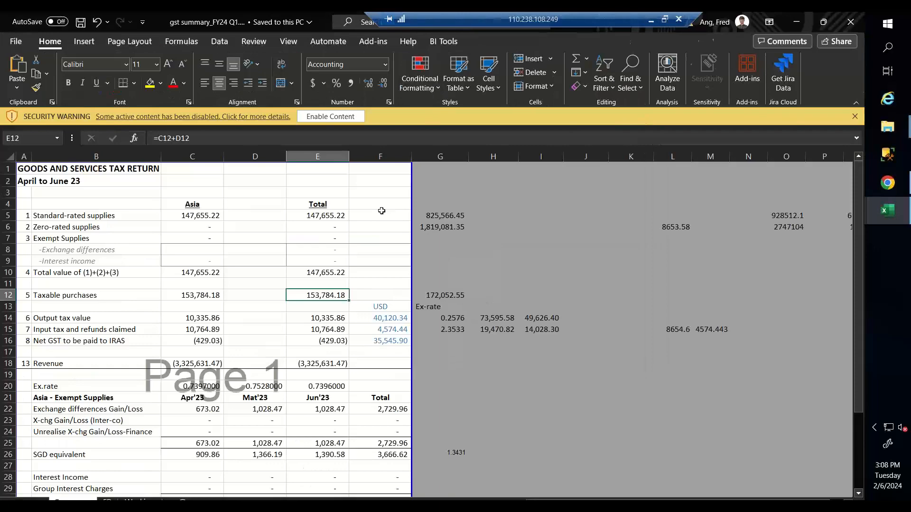
key(super+Right)
click(558, 218)
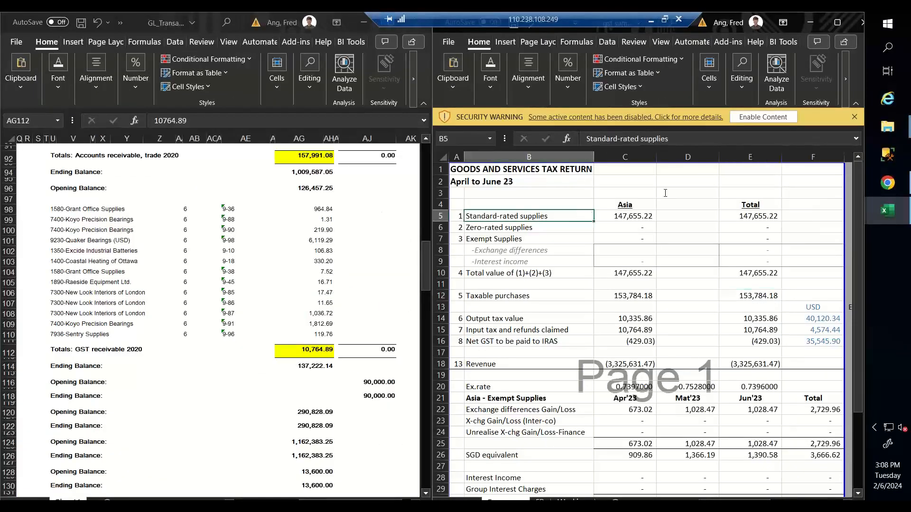
double_click(822, 29)
click(325, 205)
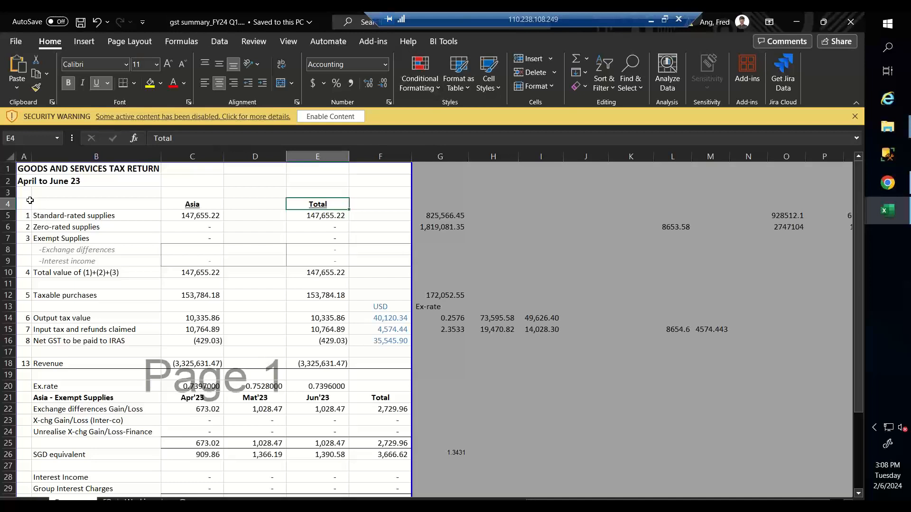
click(64, 218)
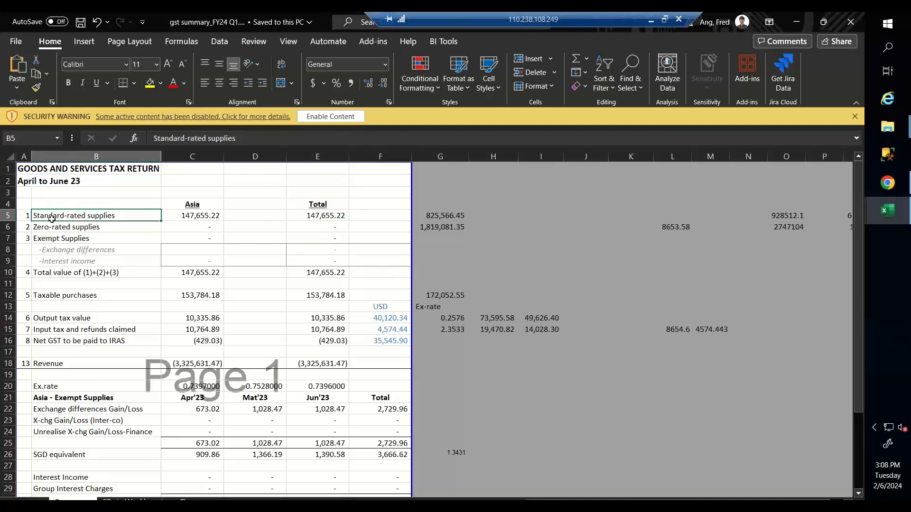
click(25, 218)
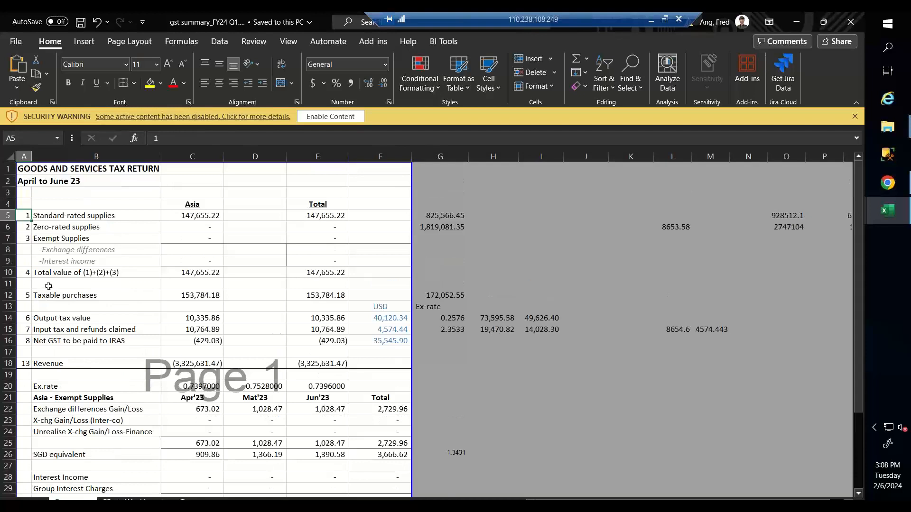
click(80, 229)
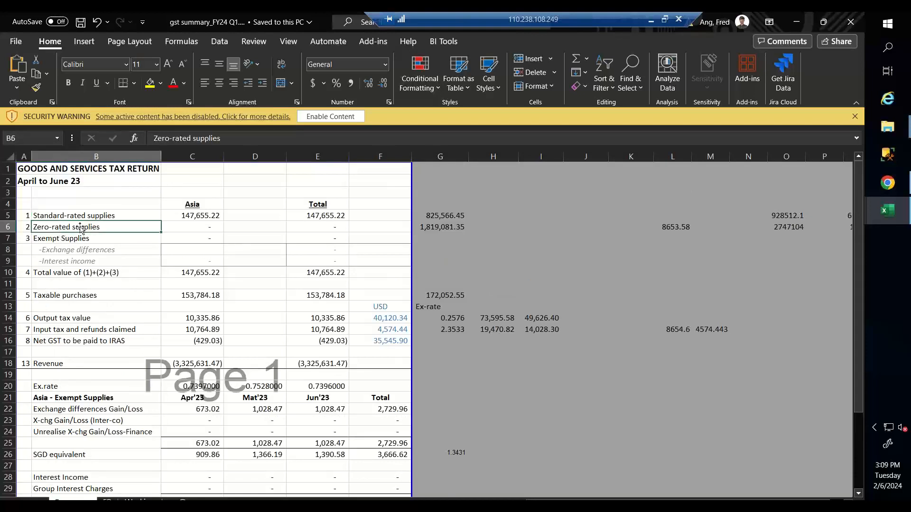
click(188, 216)
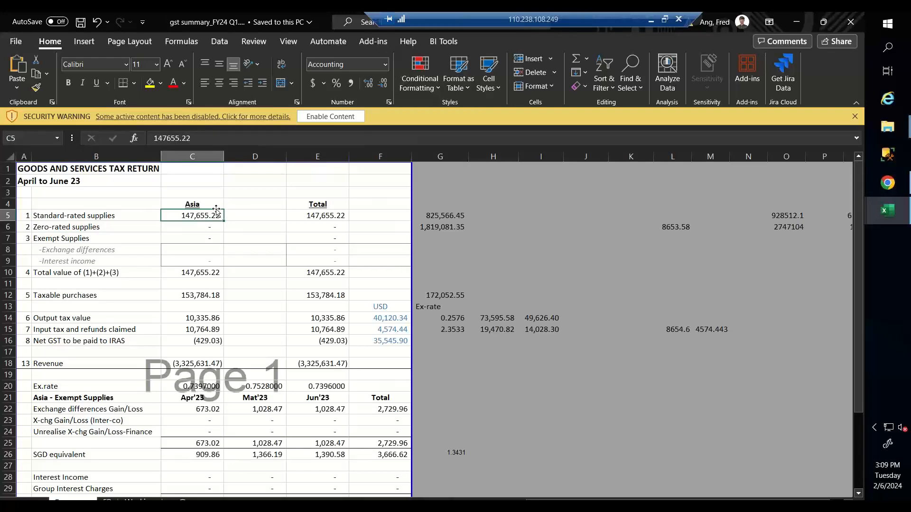
- Put the GL workbook away and open Tax_Tracking_Sales.xls on the left beside the return
key(super+Right)
click(298, 262)
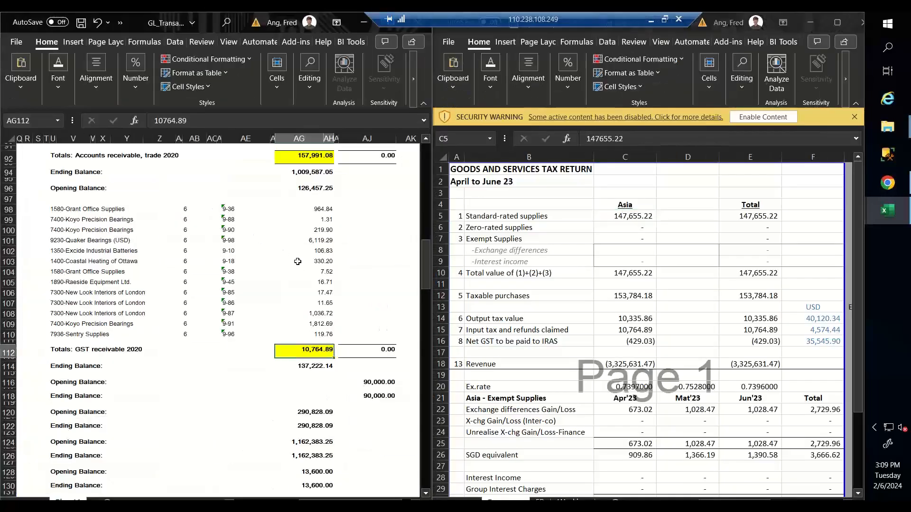
scroll(298, 261, up, 2)
click(364, 22)
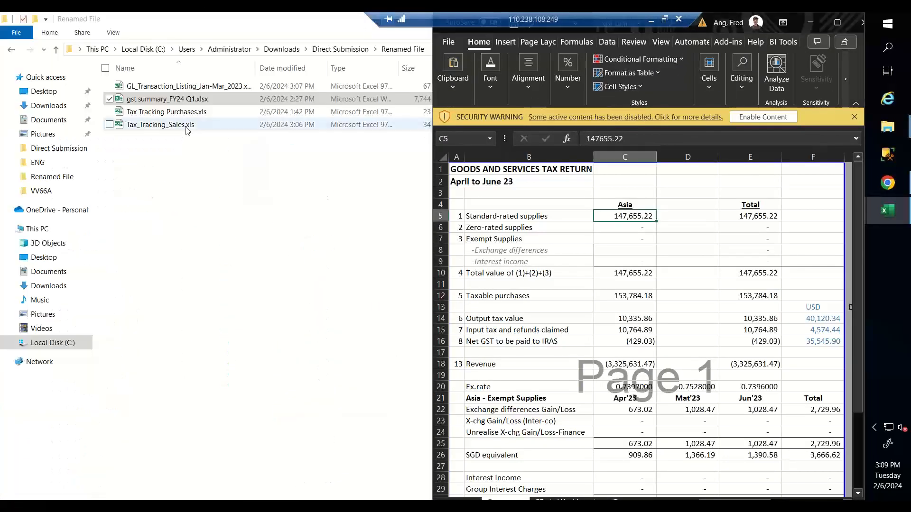
double_click(204, 126)
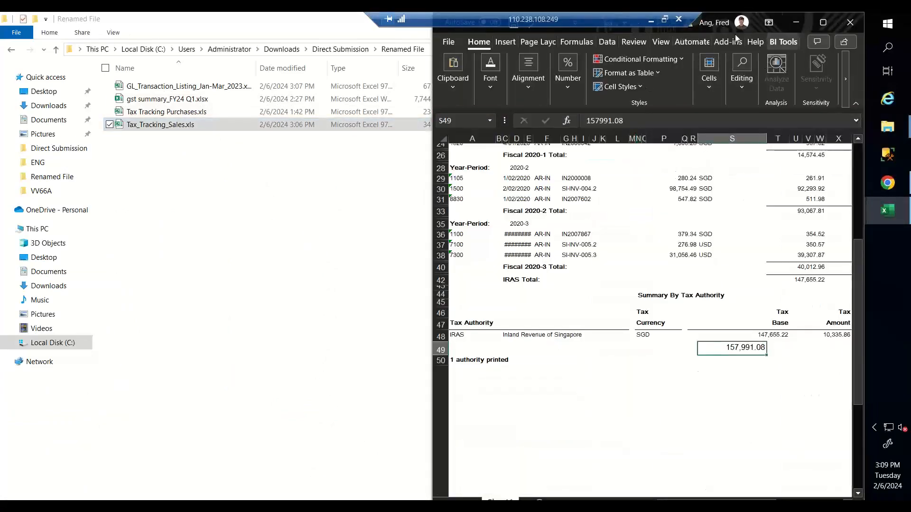
drag(623, 30, 10, 71)
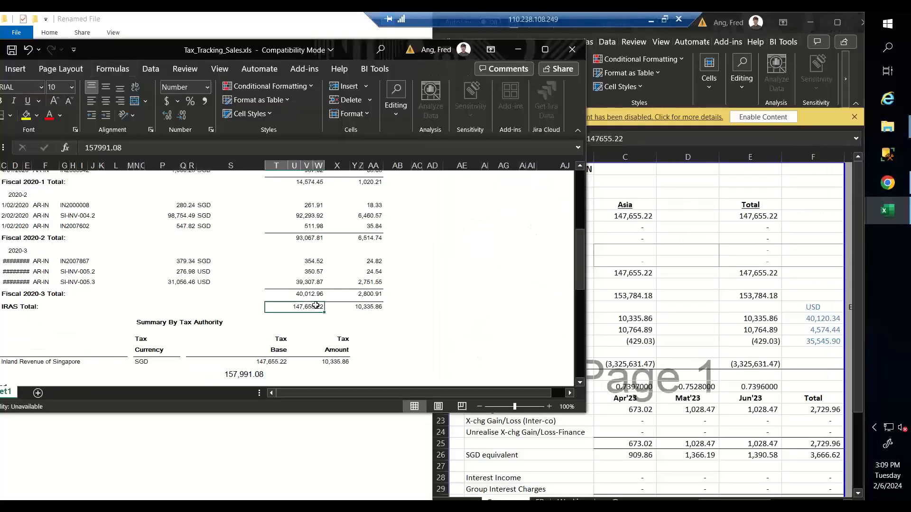
- Match the sales report's IRAS tax total 10,335.86 to the return's output tax
click(626, 220)
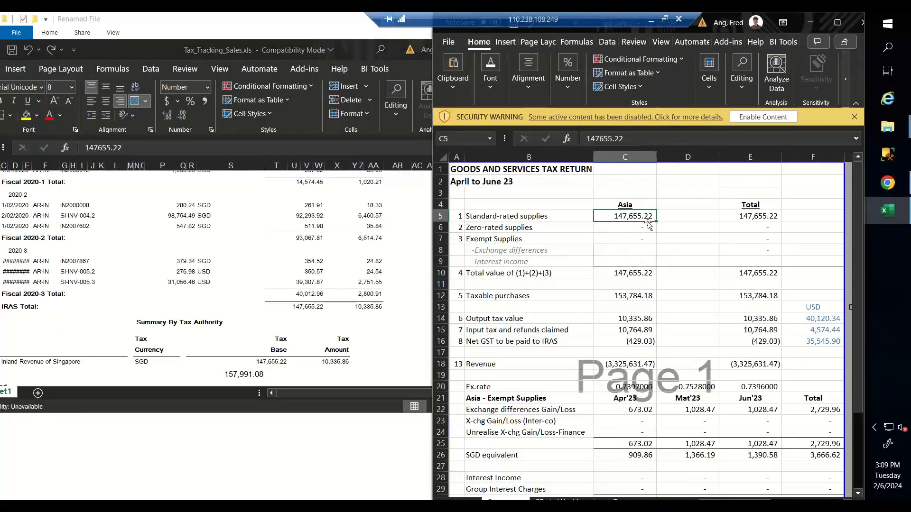
click(376, 307)
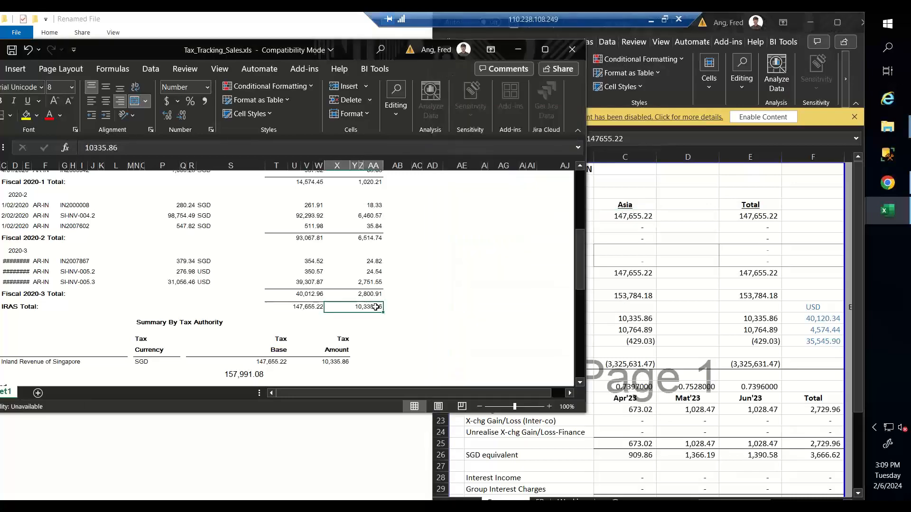
click(630, 318)
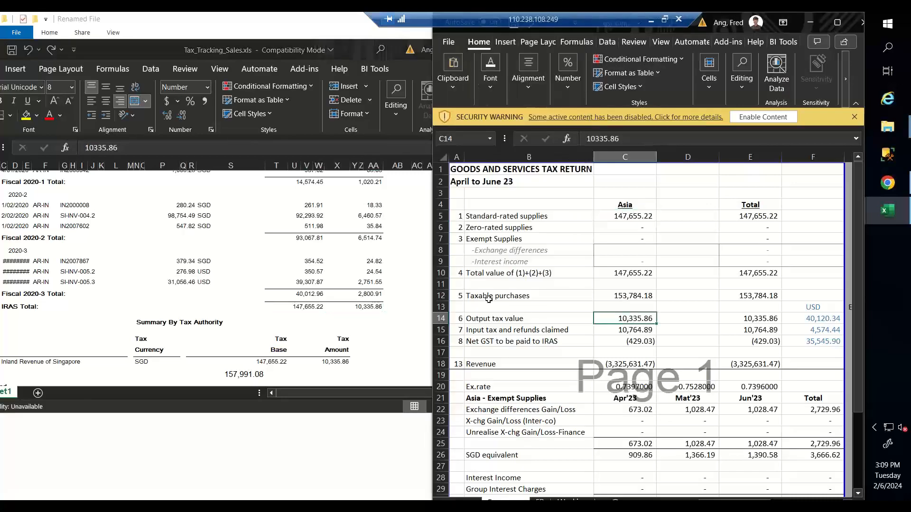
click(435, 320)
click(617, 320)
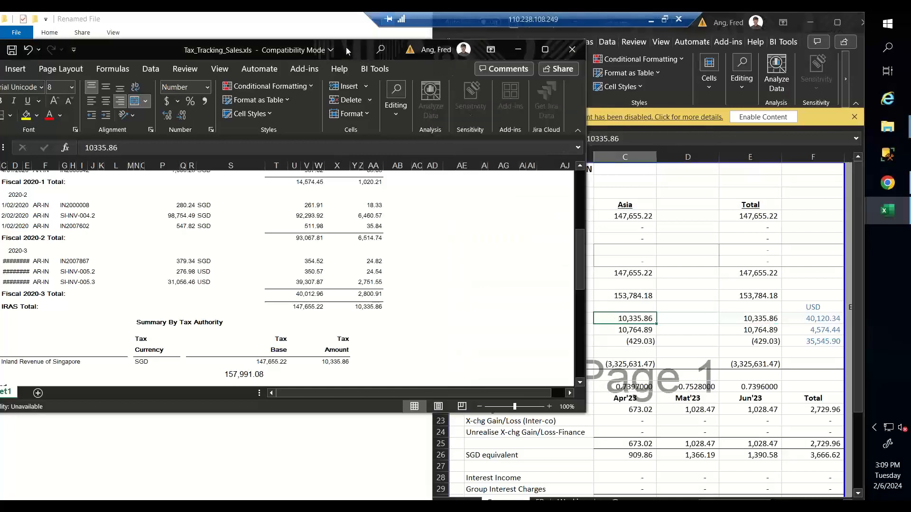
- Close Tax_Tracking_Sales without saving changes
click(346, 47)
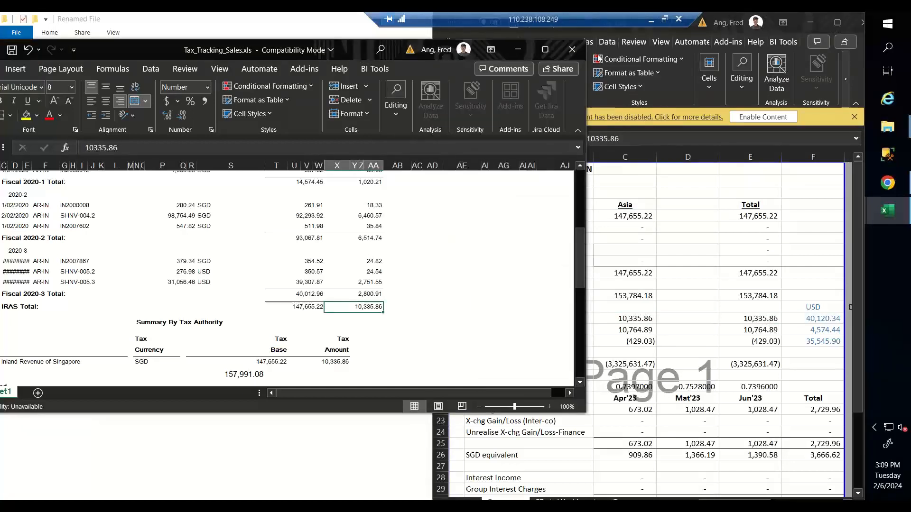
click(568, 55)
click(447, 288)
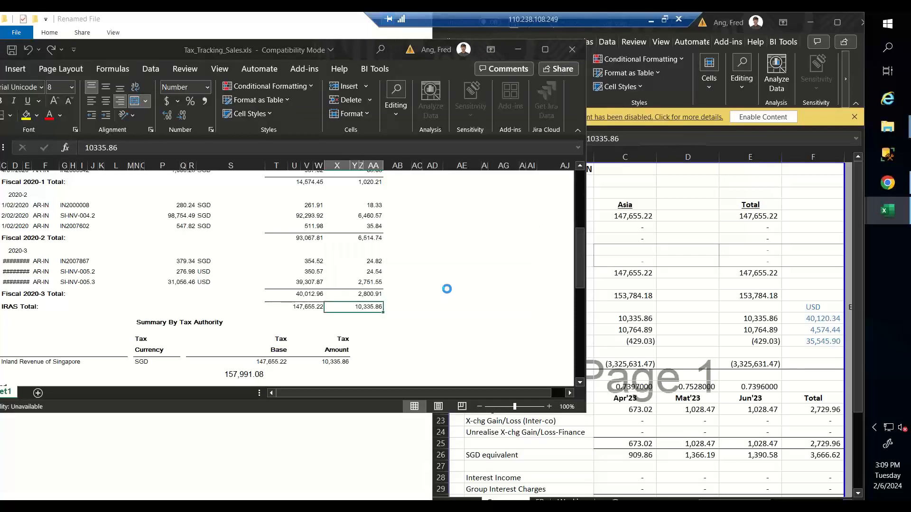
- Open Tax Tracking Purchases.xls and place it left of the GST return
click(280, 190)
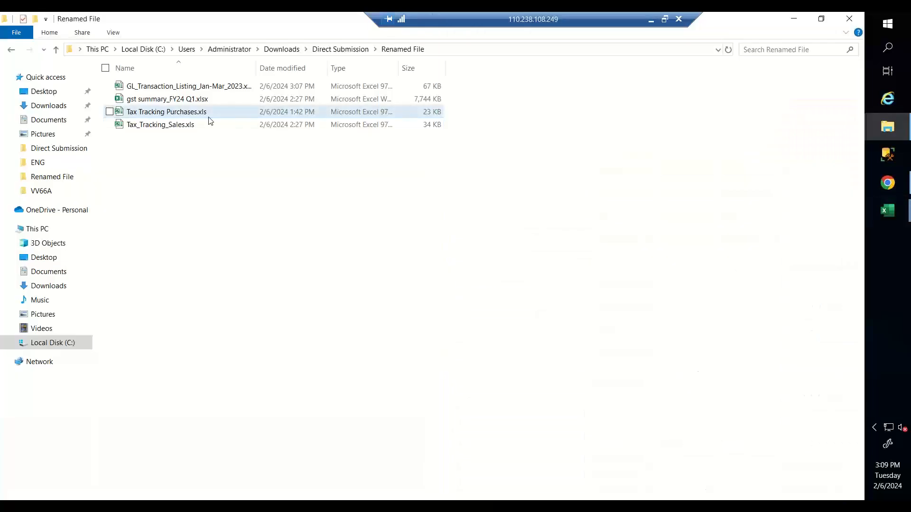
double_click(210, 116)
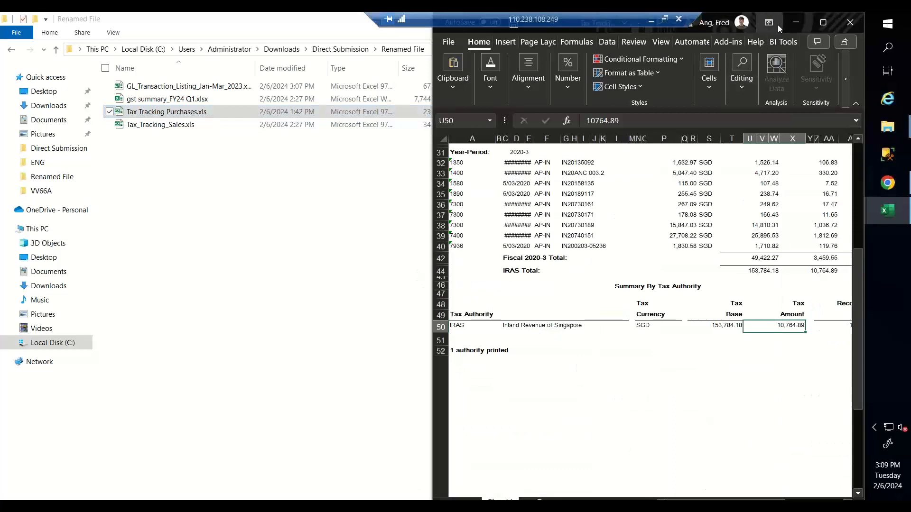
drag(778, 24, 262, 87)
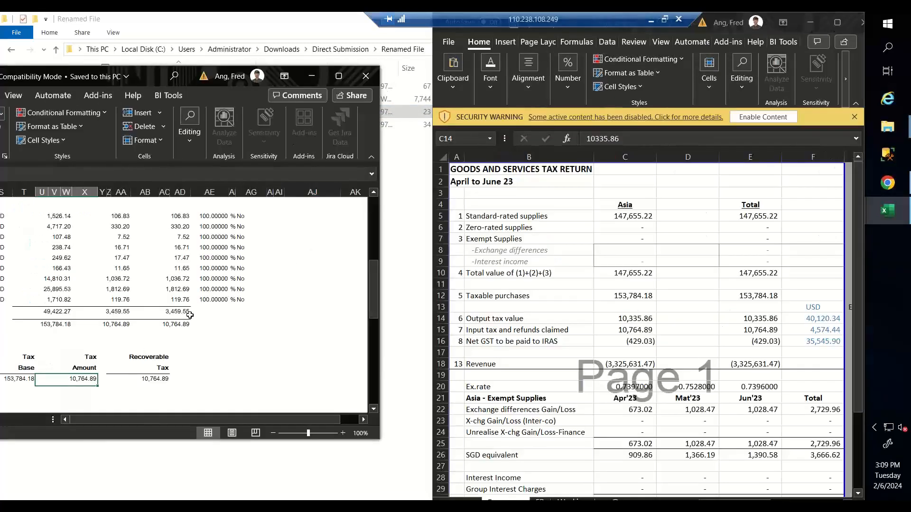
- Match the purchases totals 153,784.18 and 10,764.89 to the return's taxable purchases and input tax
click(631, 294)
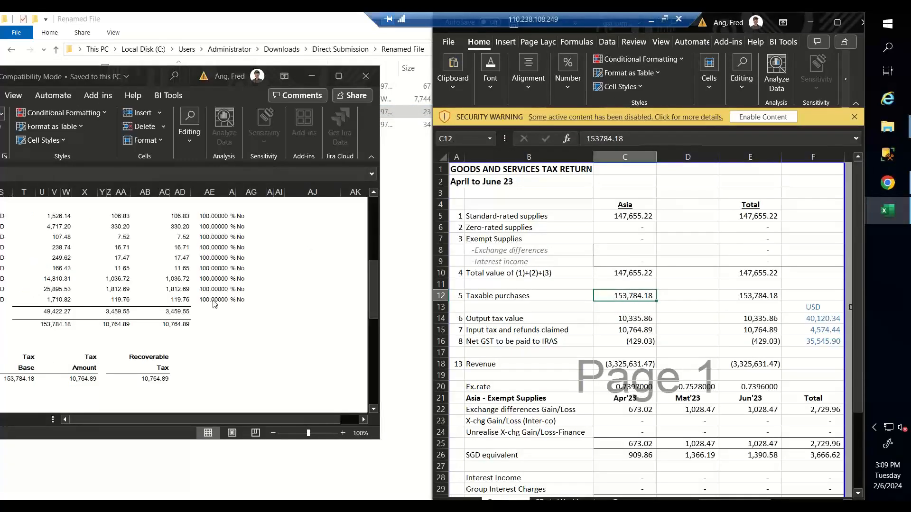
click(37, 328)
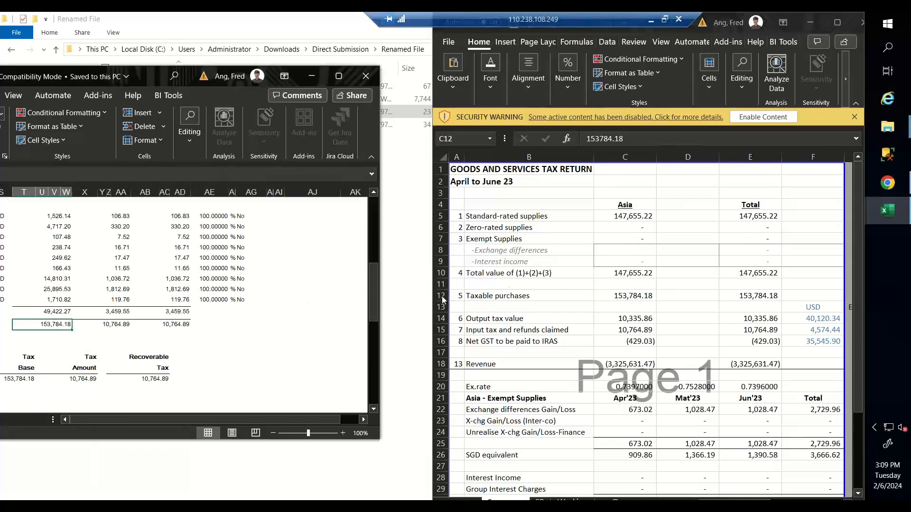
click(175, 324)
click(152, 380)
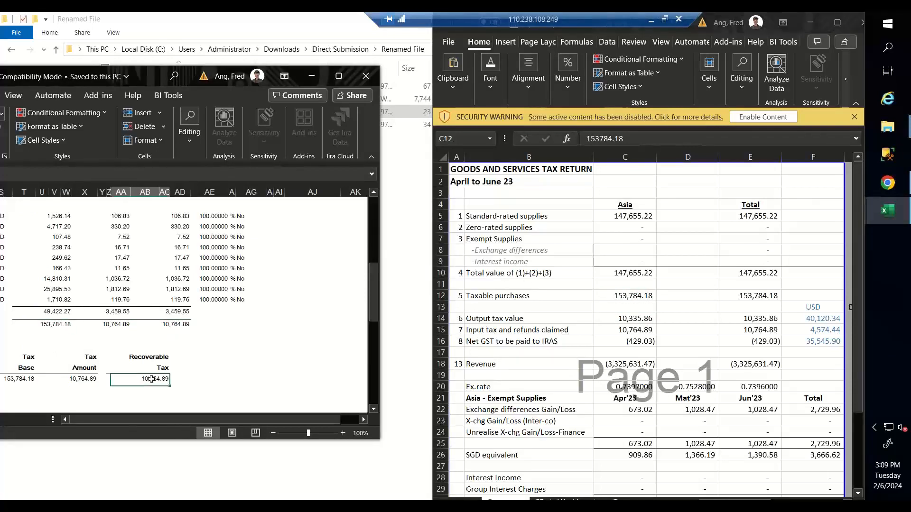
click(643, 327)
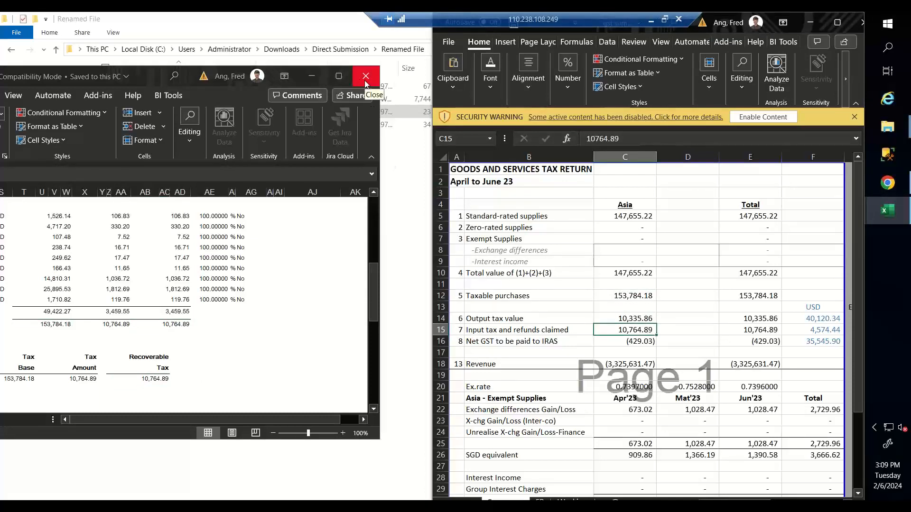
- Confirm zero-rated and exempt supplies are 0 and recheck taxable purchases of 153,784.18
click(626, 218)
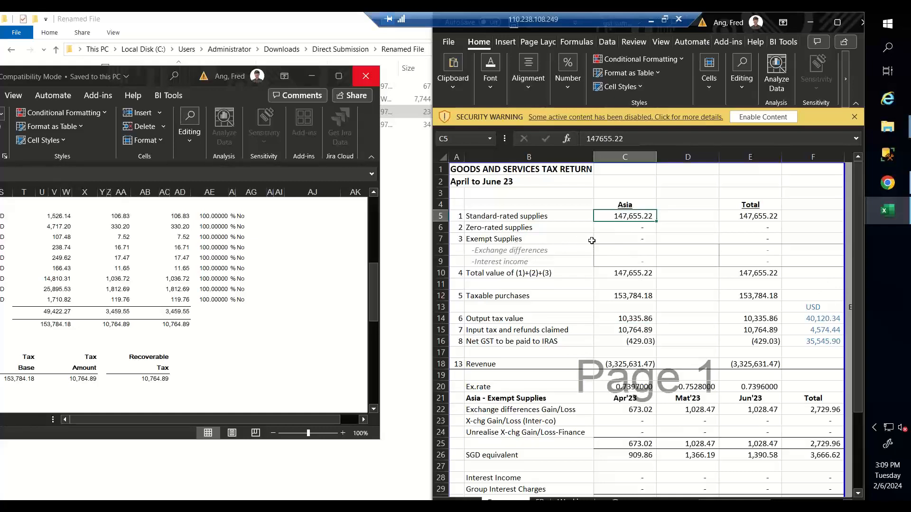
click(526, 228)
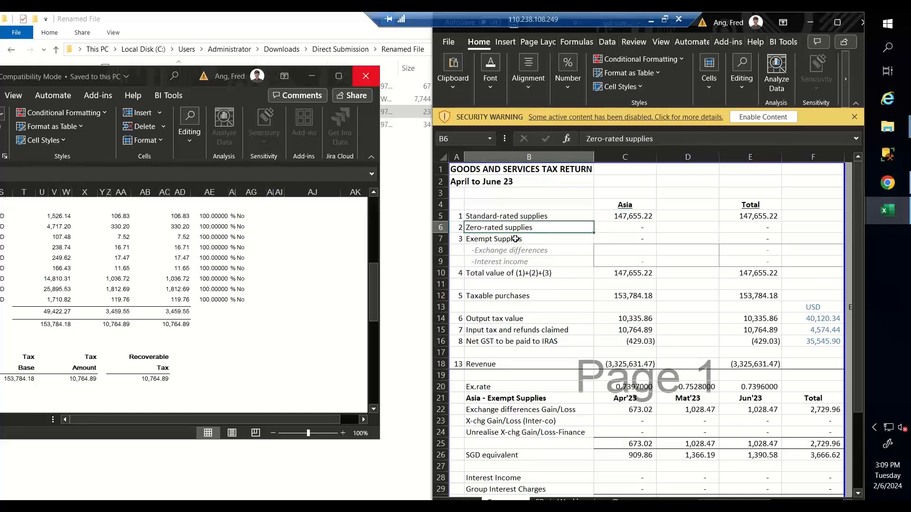
click(516, 239)
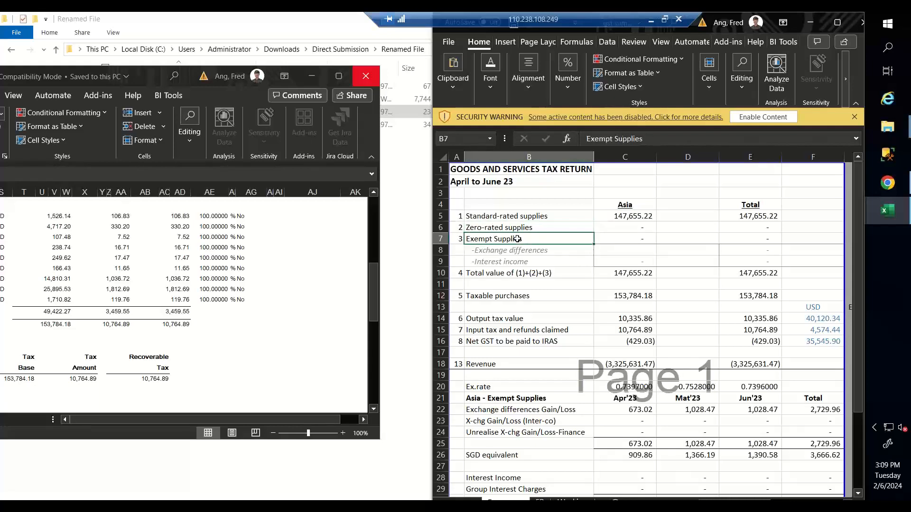
click(620, 230)
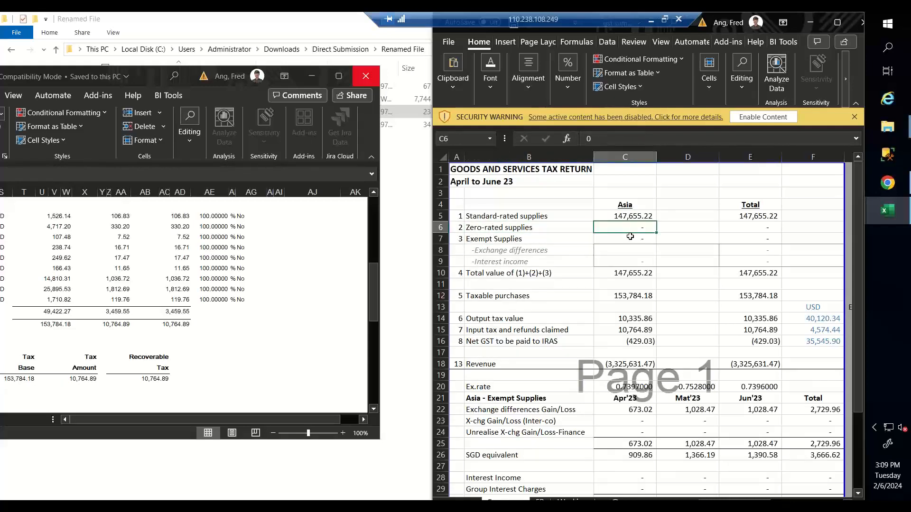
click(630, 237)
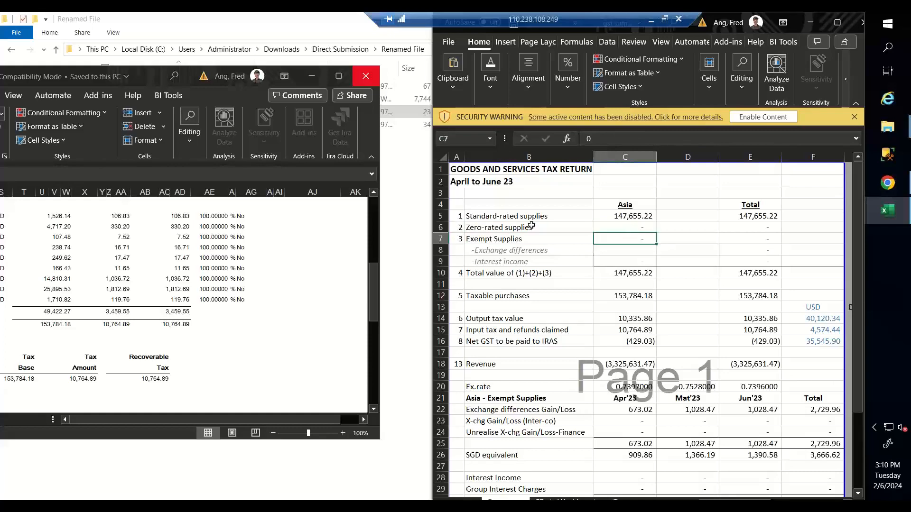
click(635, 296)
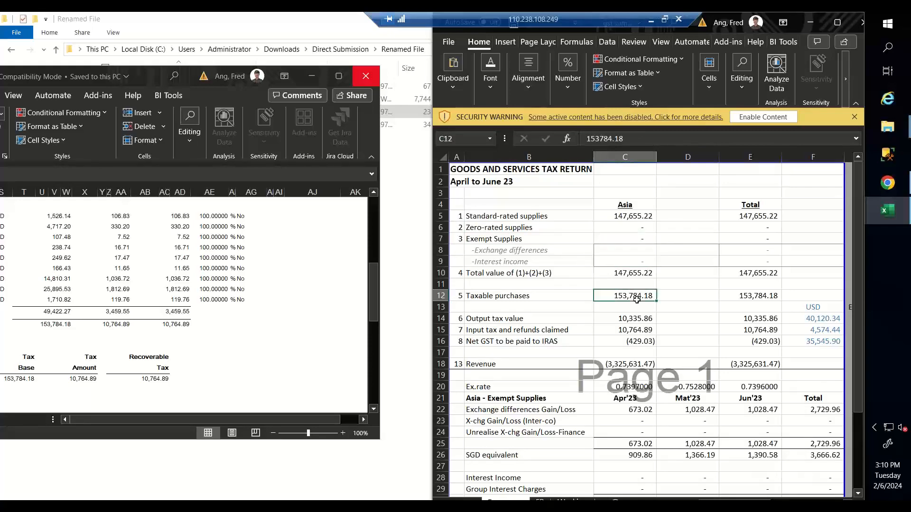
click(396, 116)
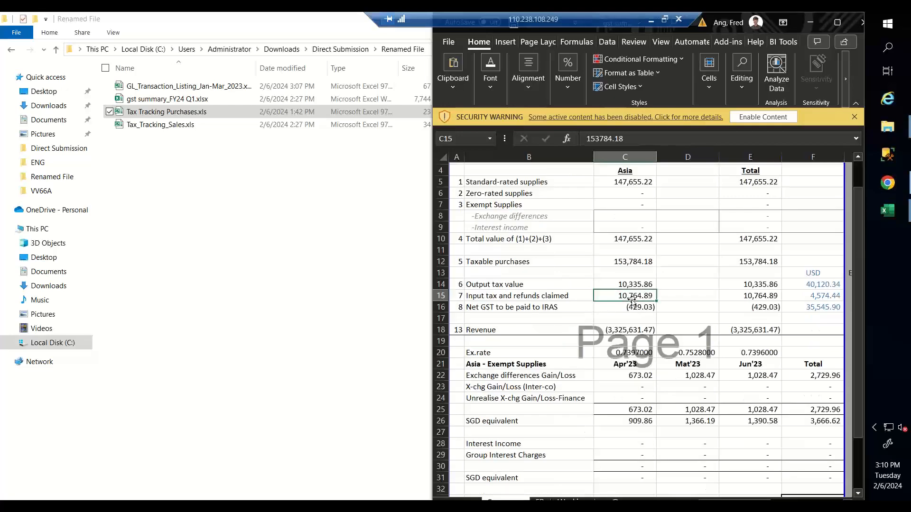
- Switch between the gst summary workbook and the Sage 300 browser page
click(278, 206)
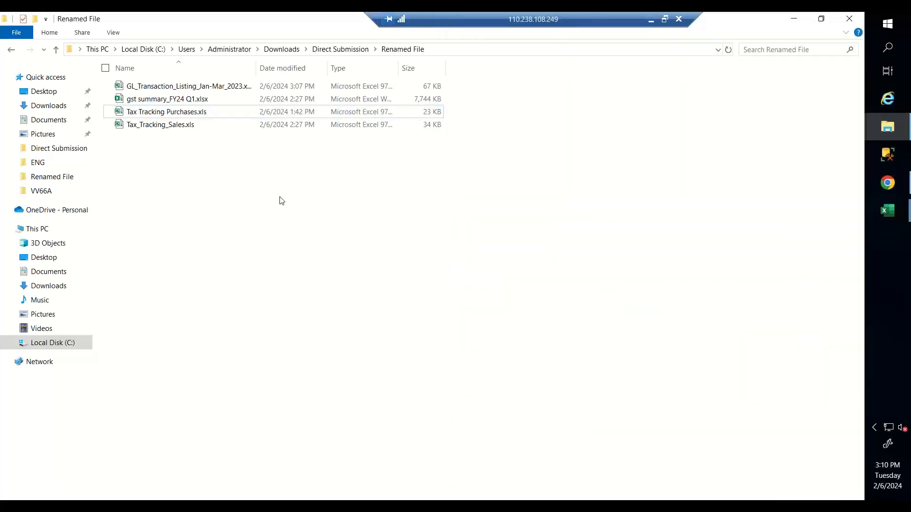
click(873, 214)
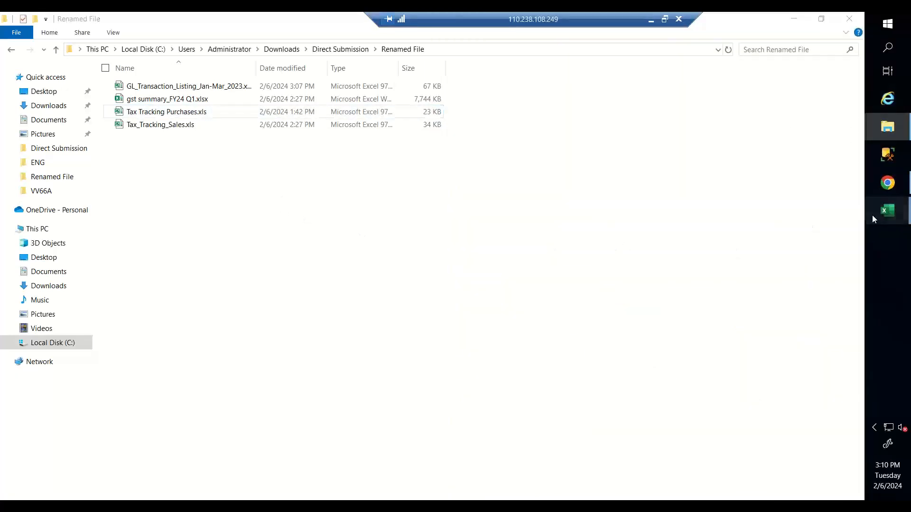
click(783, 271)
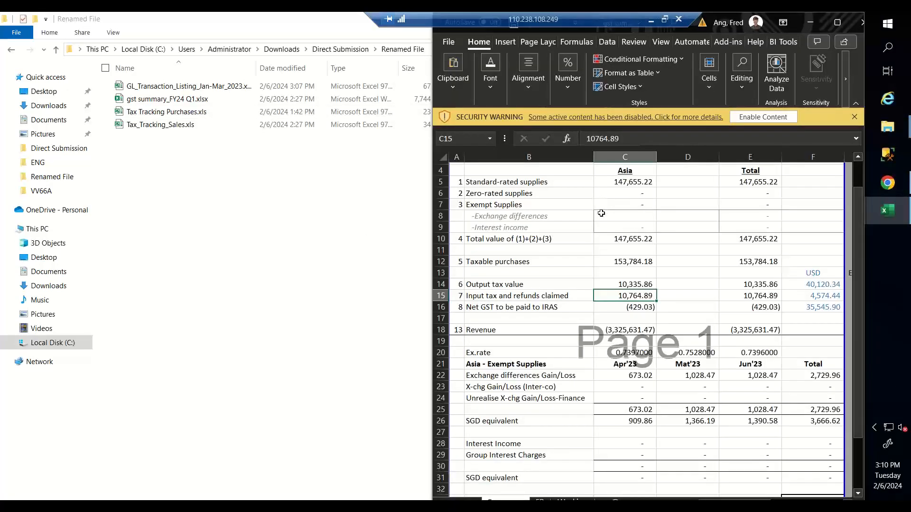
click(875, 184)
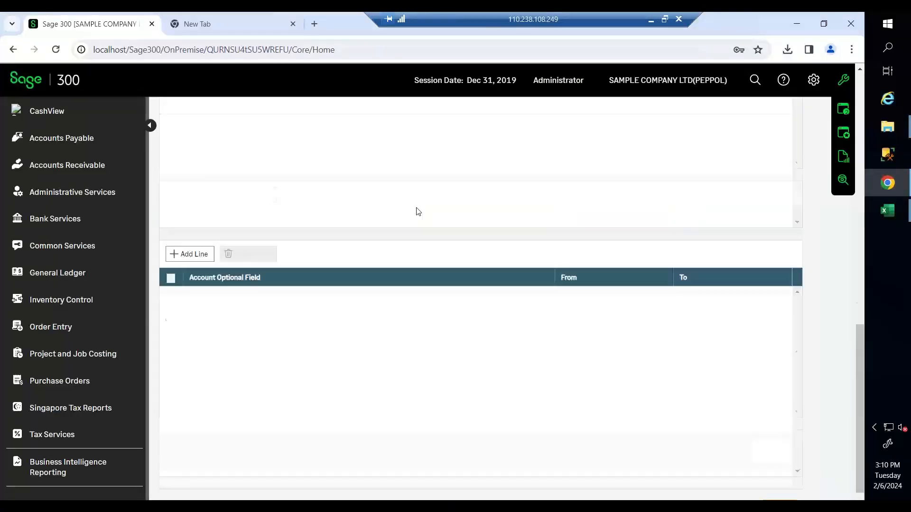
scroll(418, 212, up, 10)
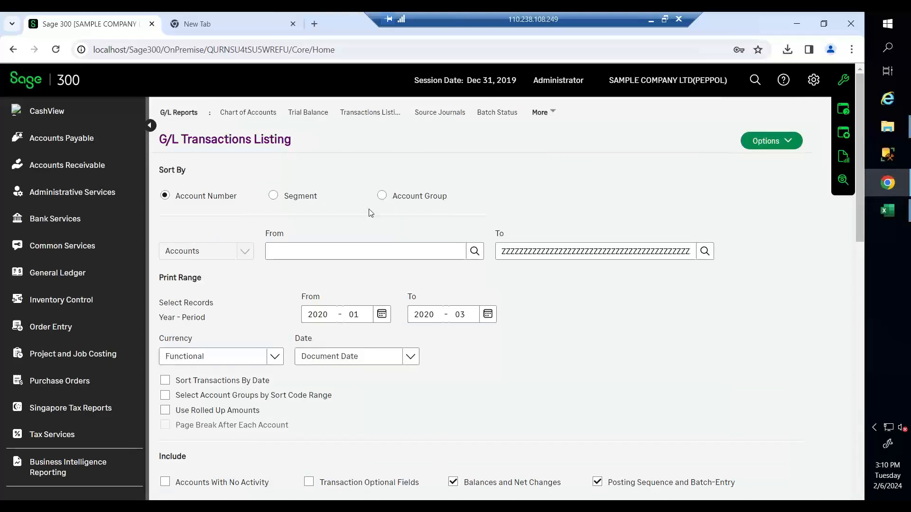
click(897, 210)
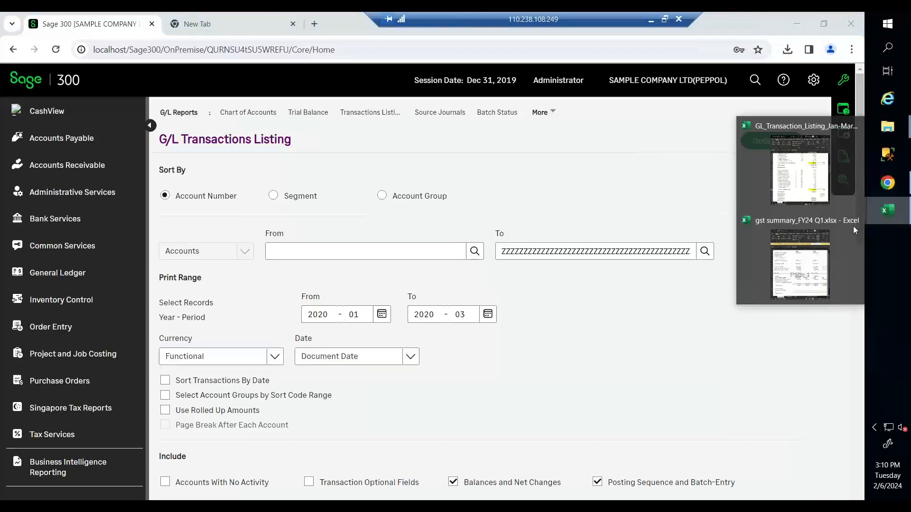
click(824, 247)
click(569, 207)
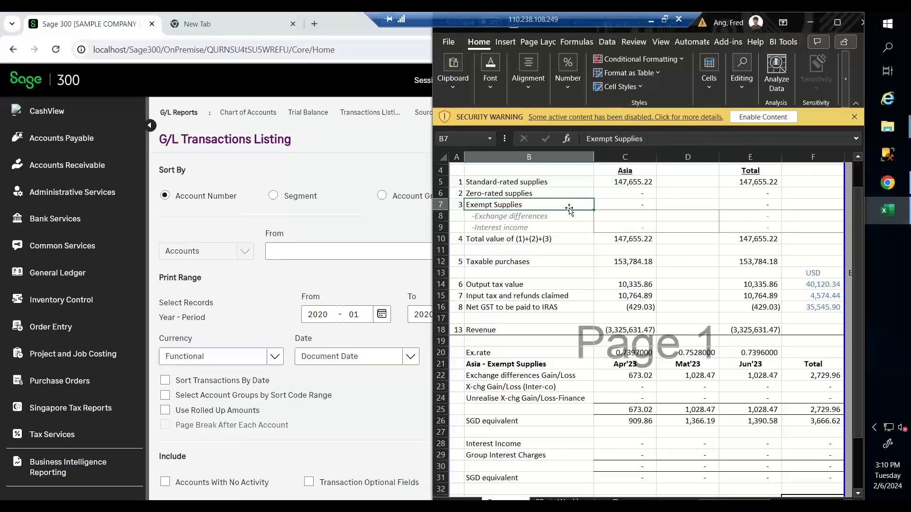
click(217, 24)
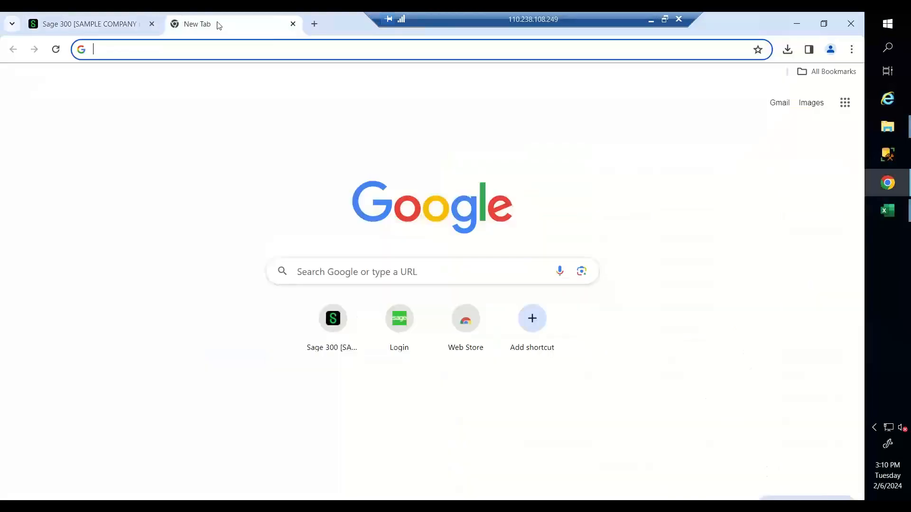
click(107, 28)
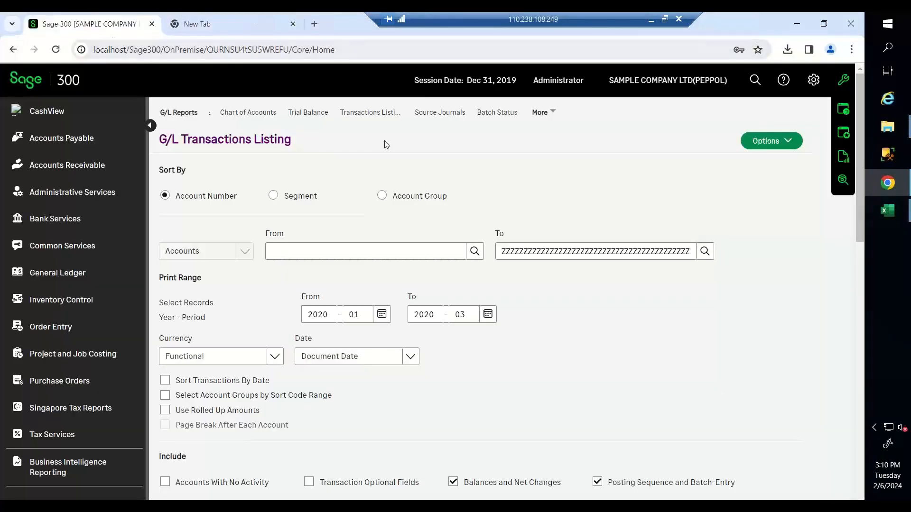
- Review exempt supplies, total supplies, output tax 10,335.86, net GST =C14-C15 and revenue
click(838, 230)
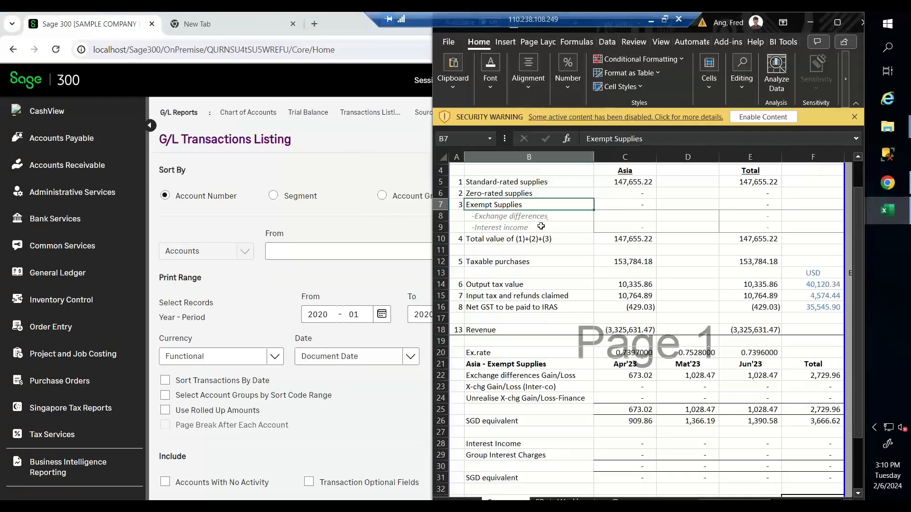
click(625, 182)
click(625, 206)
click(625, 239)
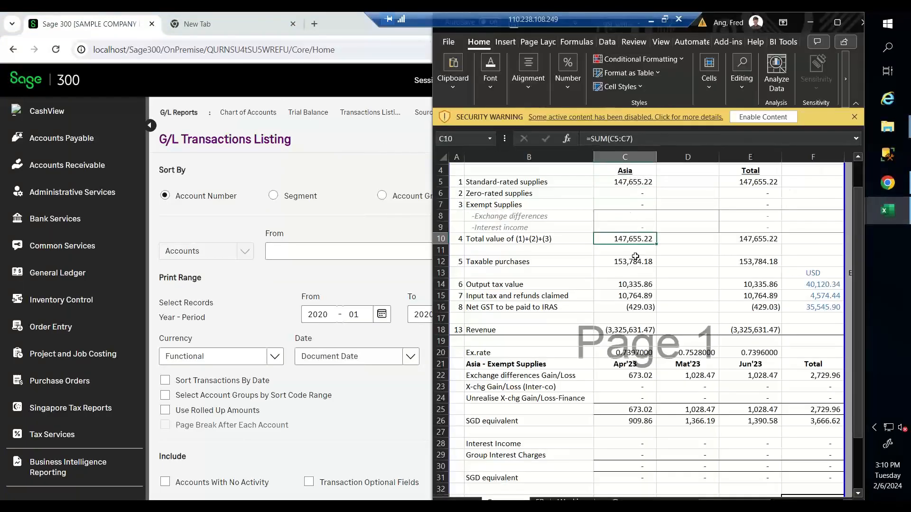
click(627, 284)
click(627, 307)
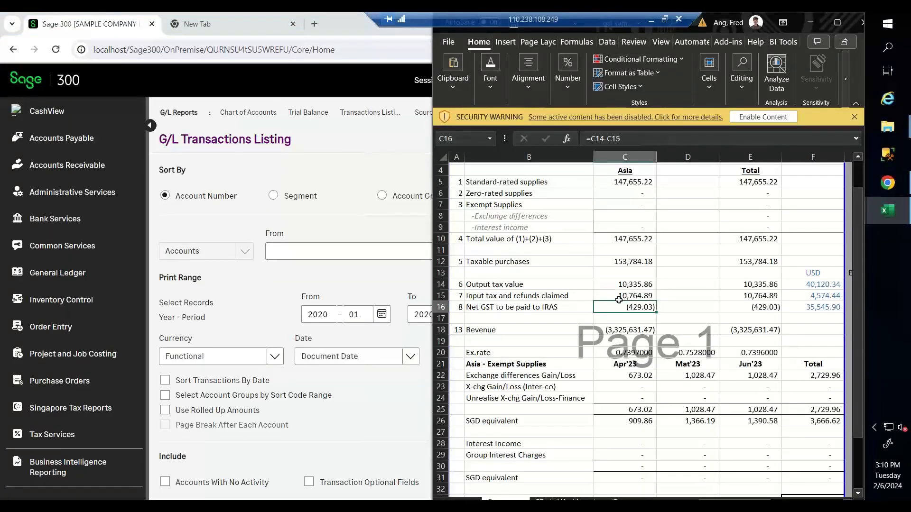
click(625, 330)
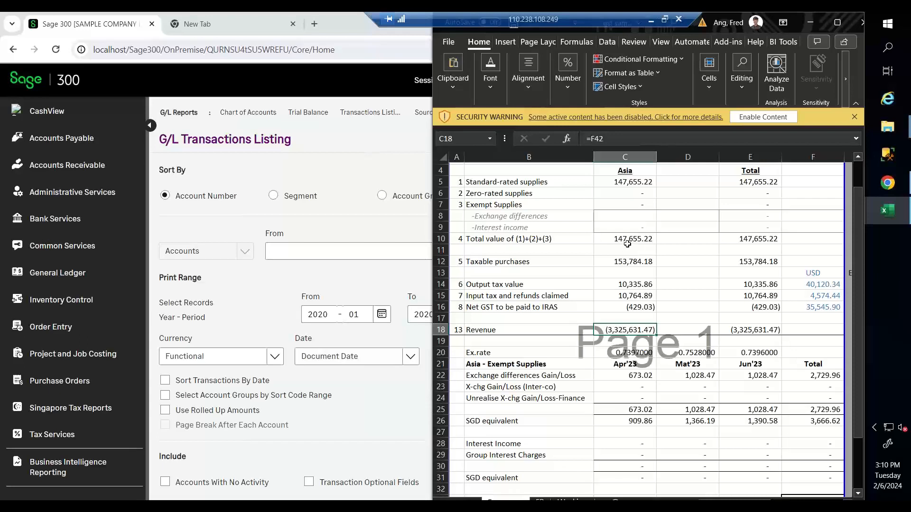
drag(480, 184, 646, 327)
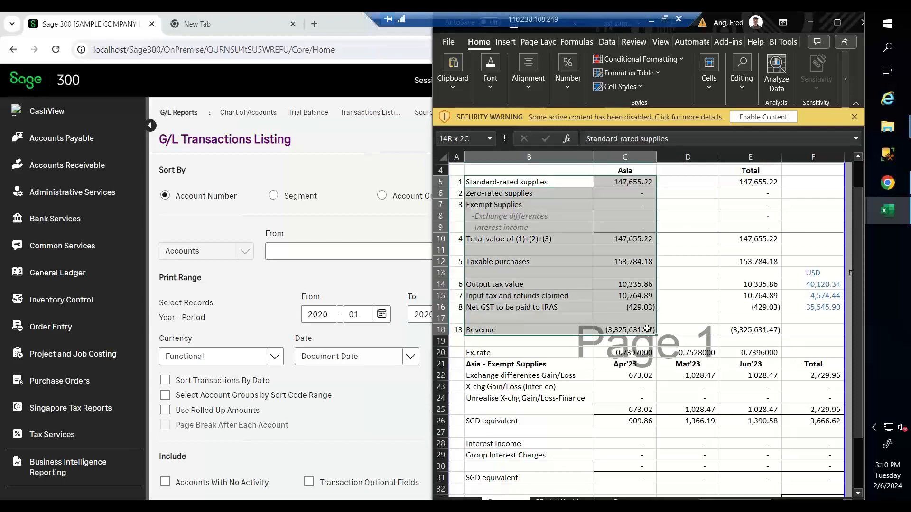
click(393, 224)
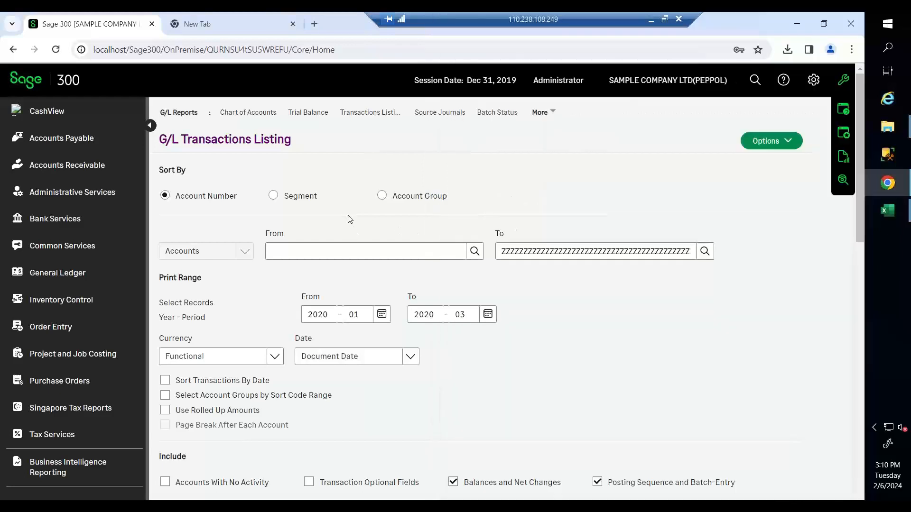
- Open the Singapore Tax Reports GST F5/F8 window, keeping form type F5
click(98, 408)
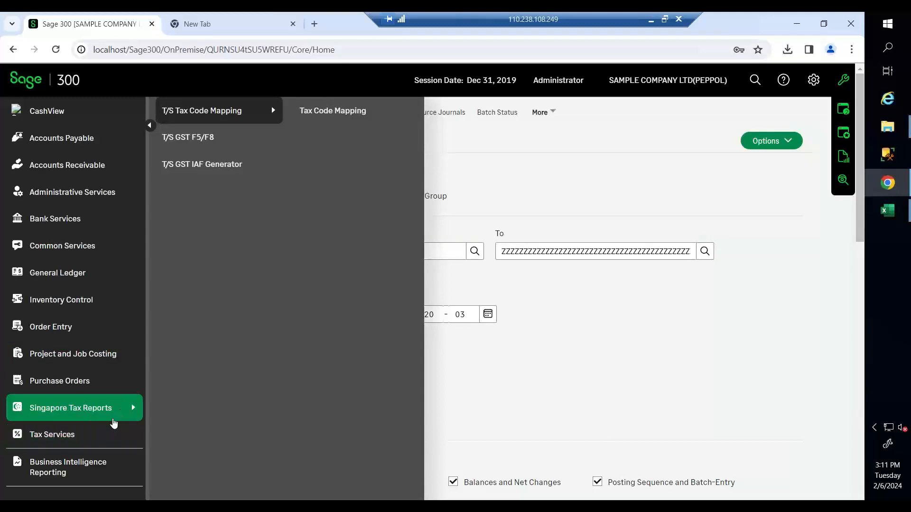
mouse_move(198, 146)
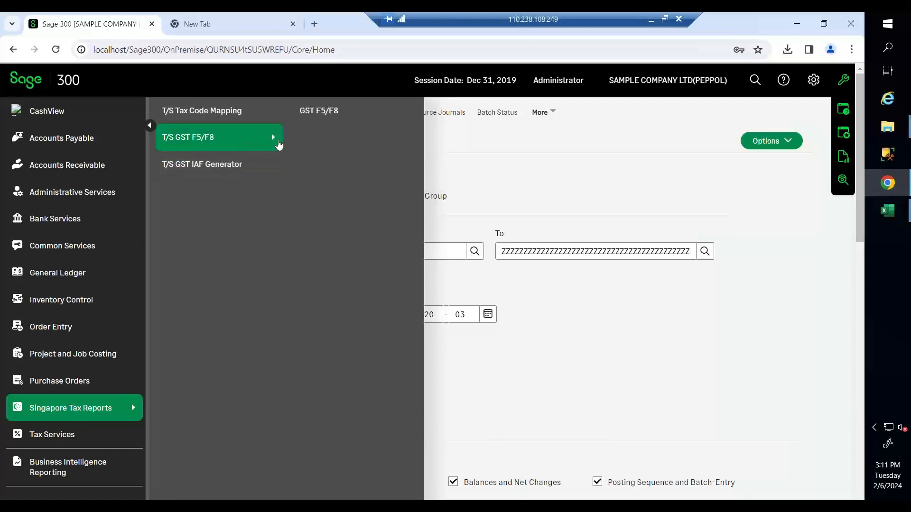
click(340, 110)
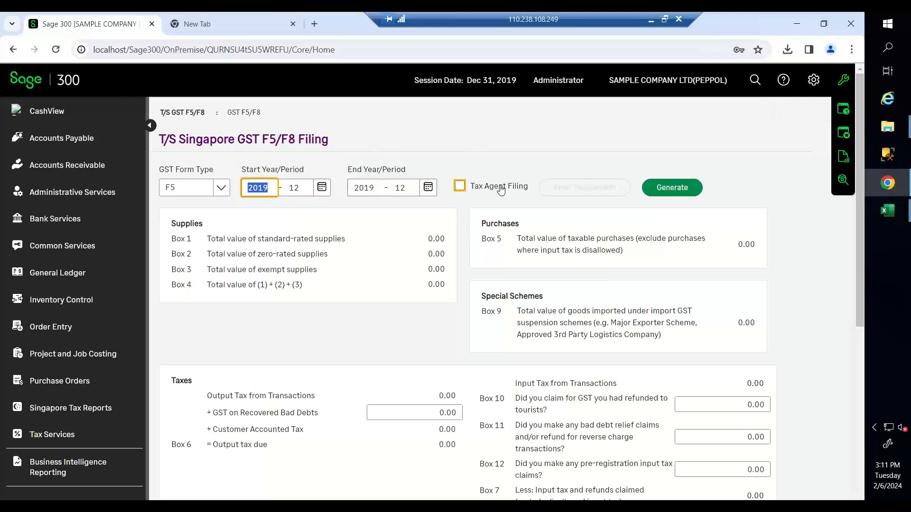
click(197, 190)
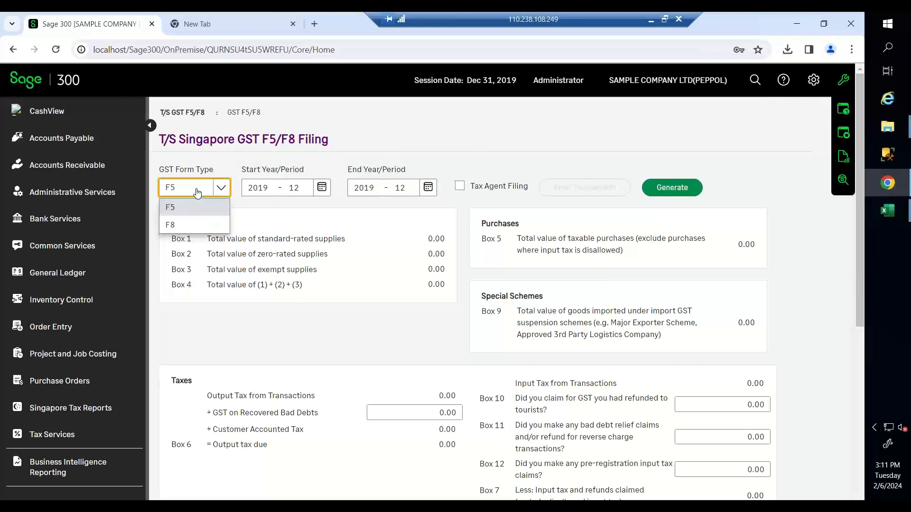
click(197, 190)
- Generate the F5 return for 2020 period 01 through 2020 period 03
click(322, 188)
click(338, 209)
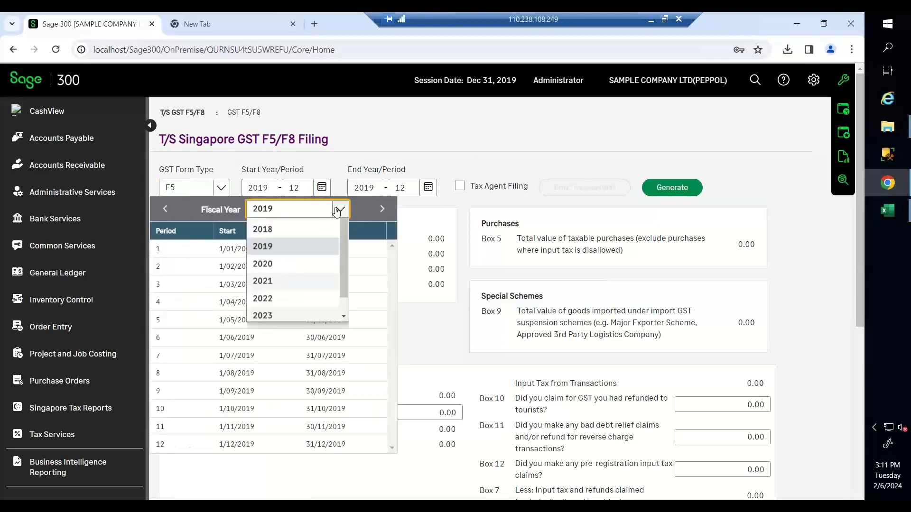
click(294, 280)
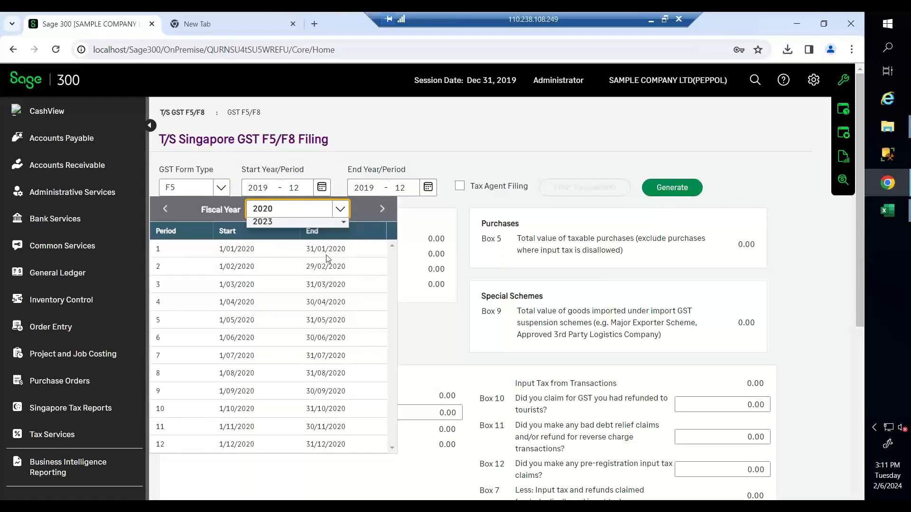
click(428, 187)
click(316, 210)
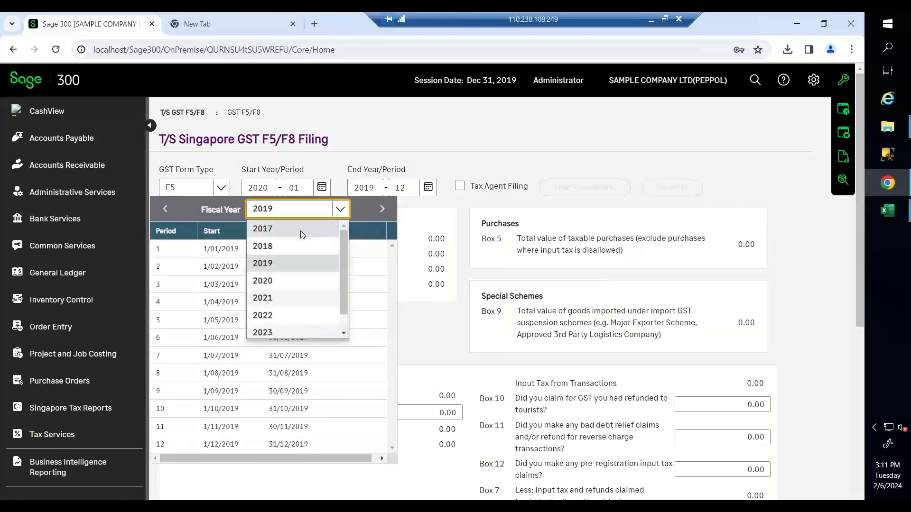
click(283, 281)
click(283, 285)
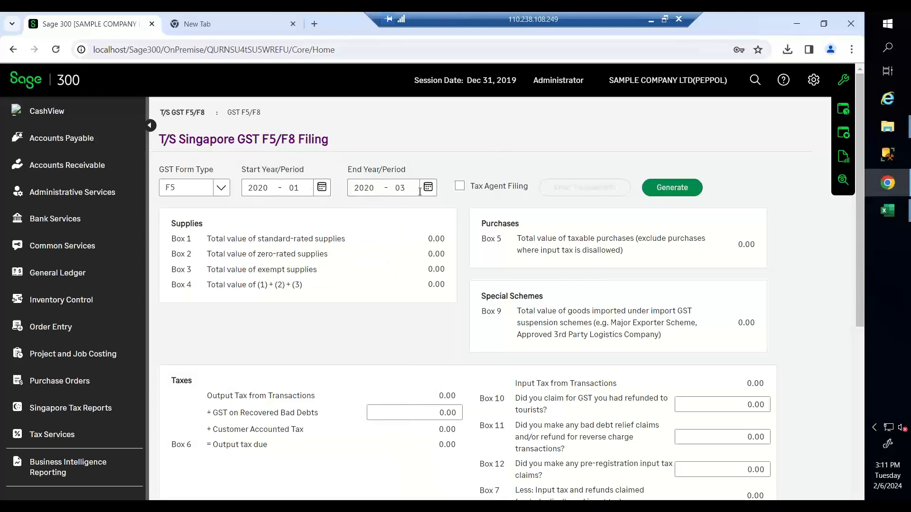
click(670, 193)
scroll(551, 180, down, 1)
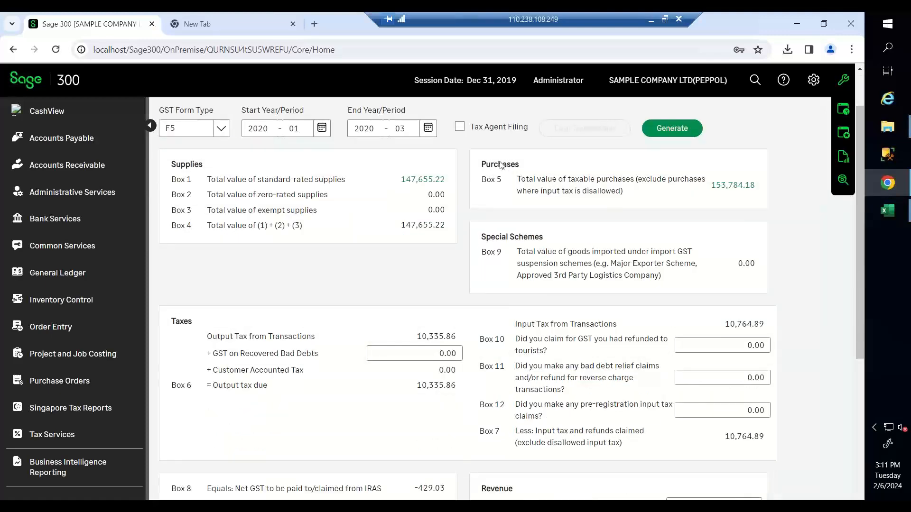
key(super+Left)
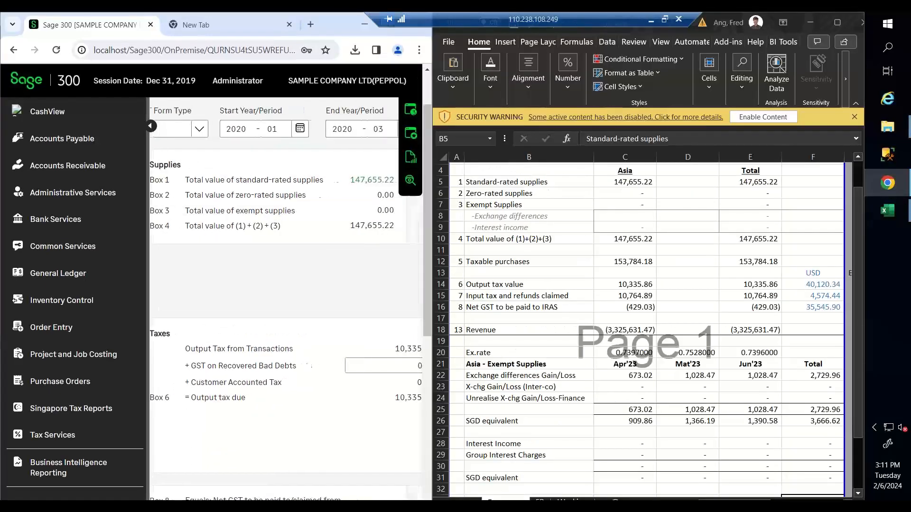
scroll(564, 331, up, 1)
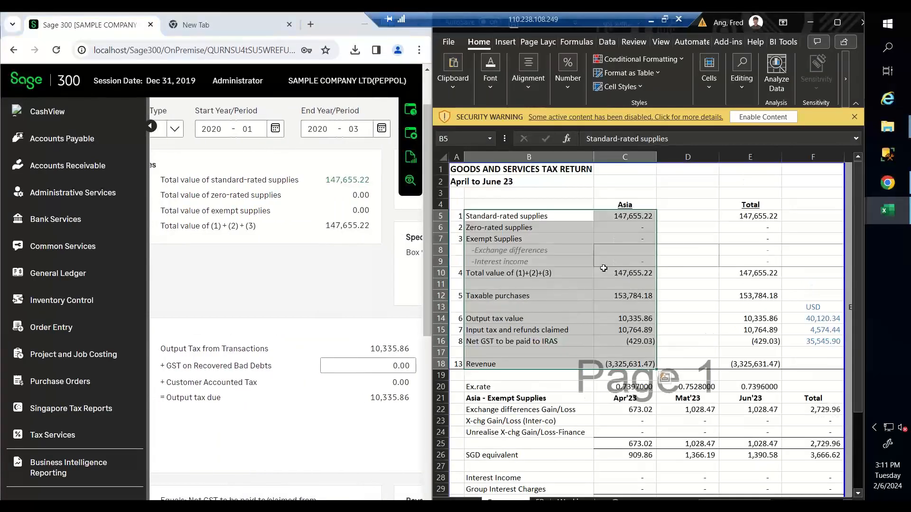
click(642, 217)
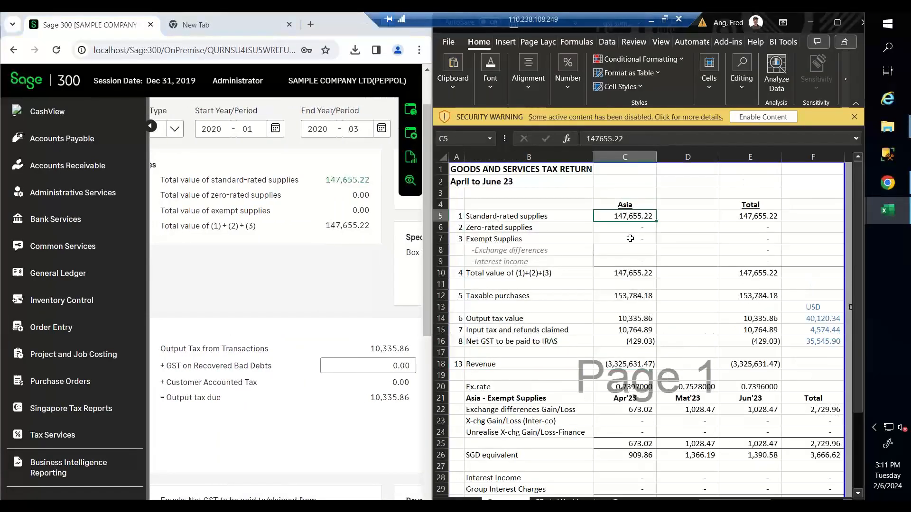
click(623, 262)
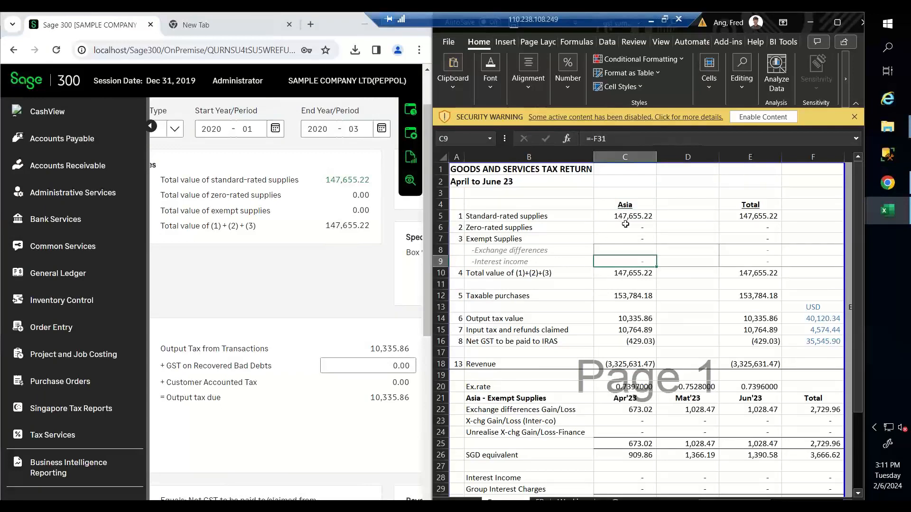
click(626, 225)
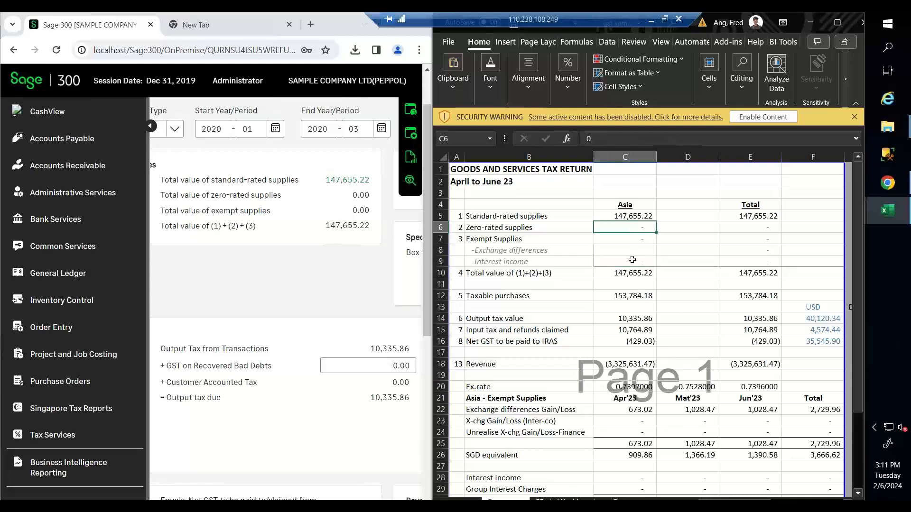
click(636, 220)
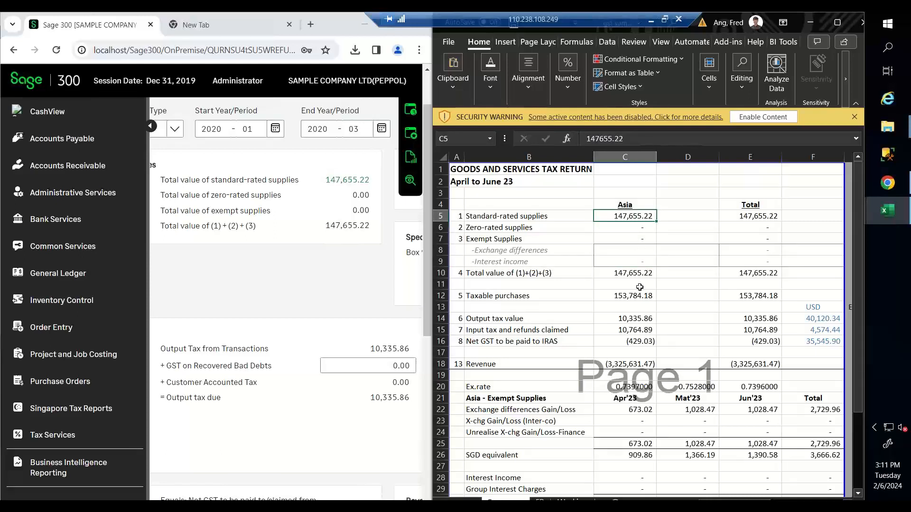
double_click(391, 30)
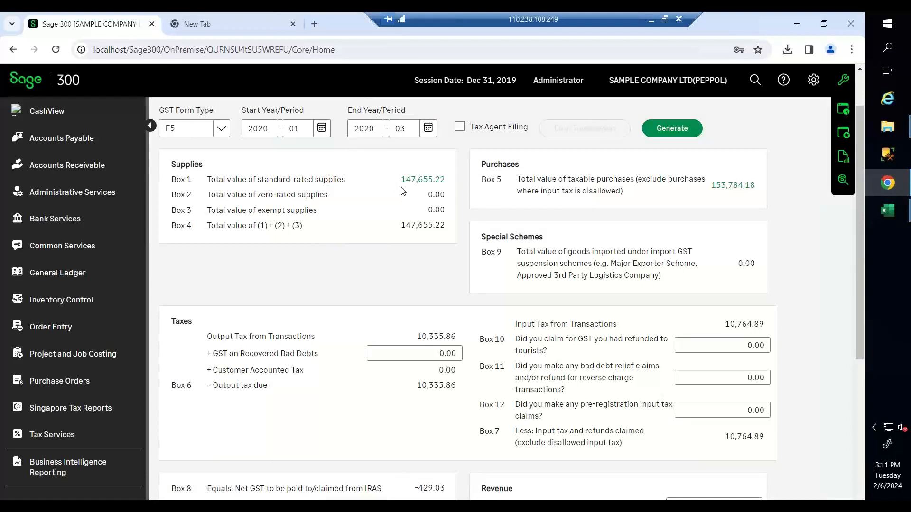
- Review the Box 1–4 supplies, Box 5 purchases, output tax, Box 10–11 questions and input tax
drag(386, 182, 394, 251)
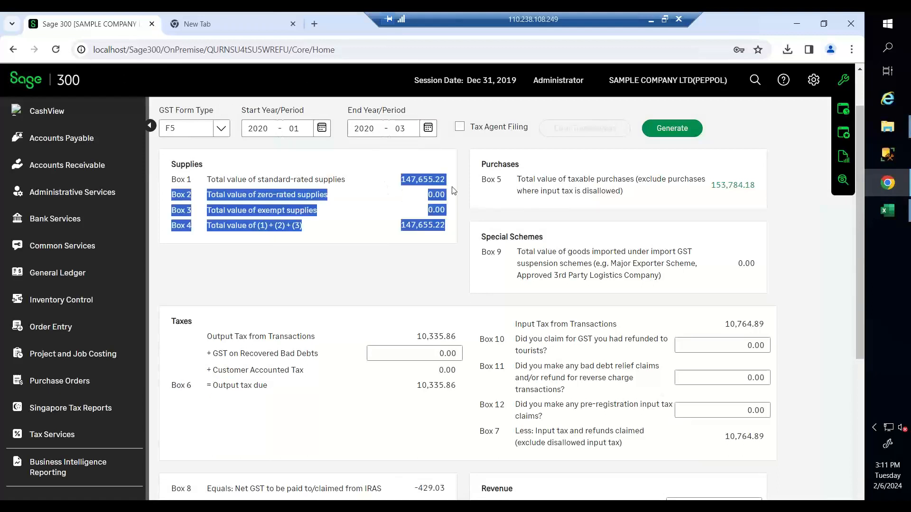
click(394, 251)
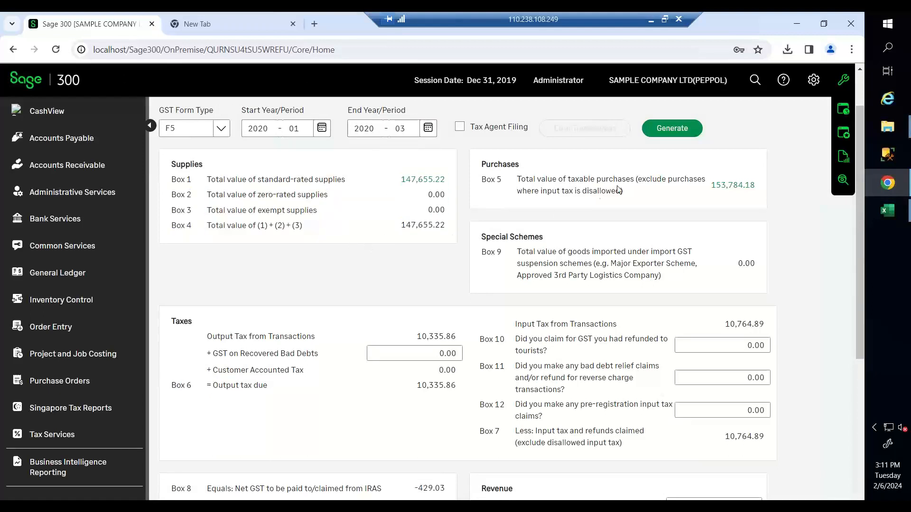
drag(576, 183, 642, 184)
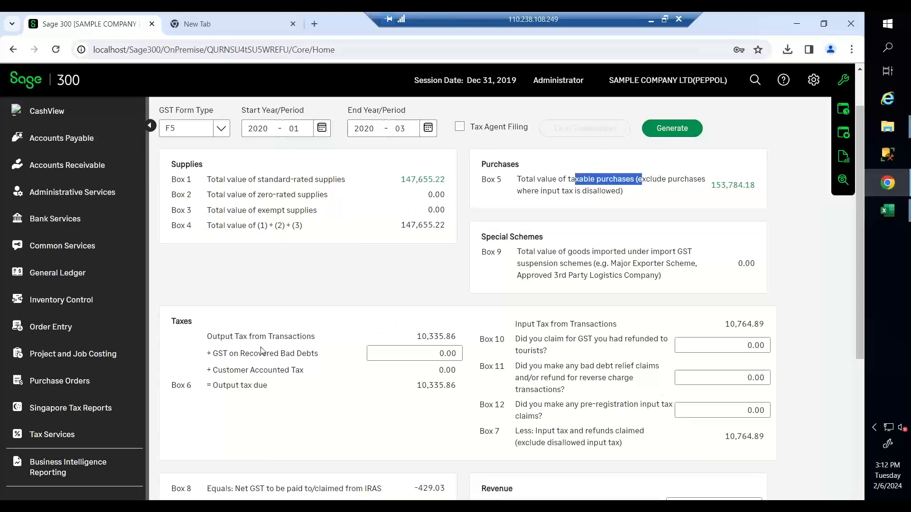
drag(414, 337, 476, 330)
click(272, 392)
drag(388, 394, 631, 350)
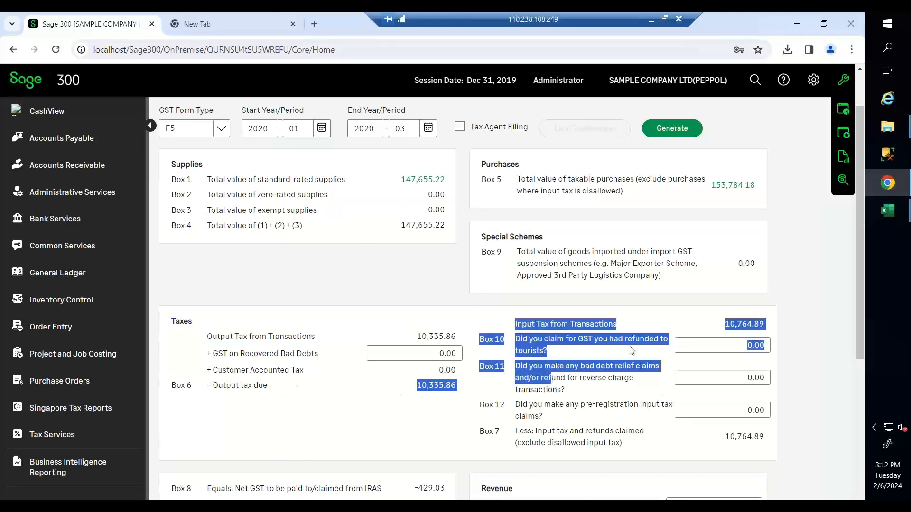
drag(730, 324, 755, 324)
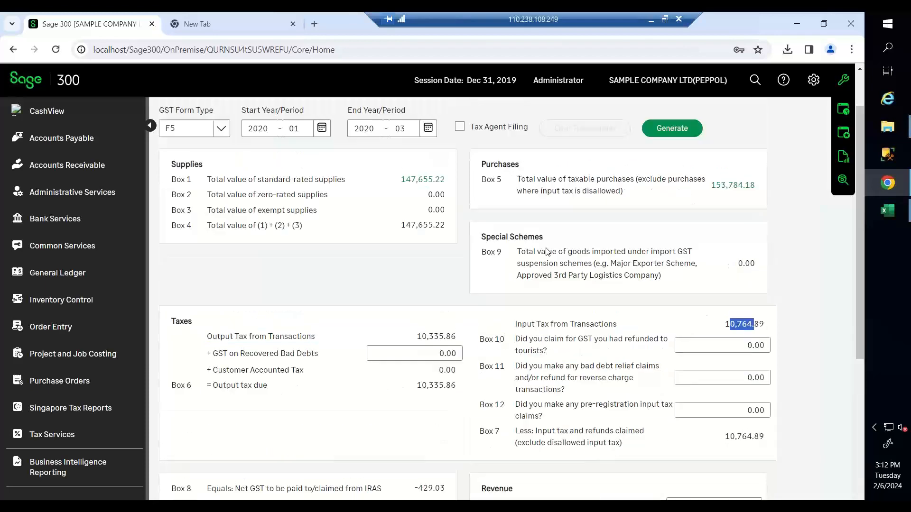
scroll(477, 192, up, 2)
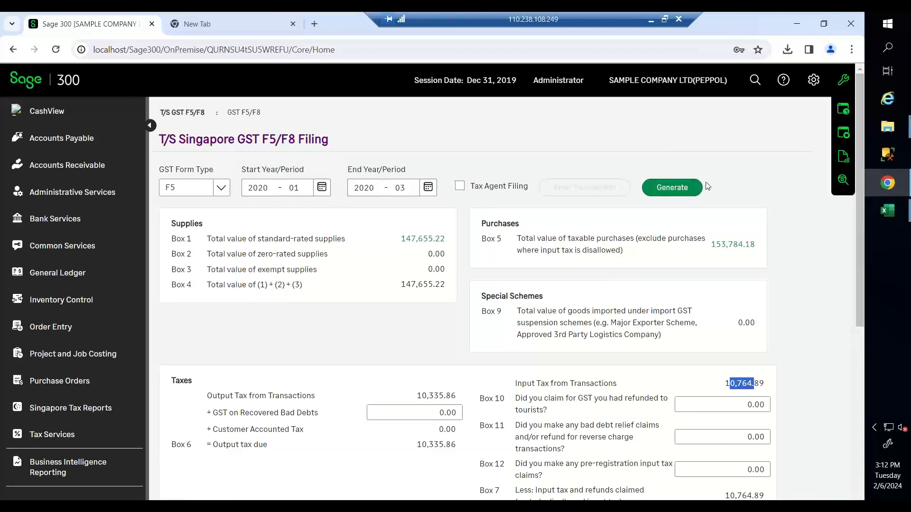
scroll(707, 188, down, 2)
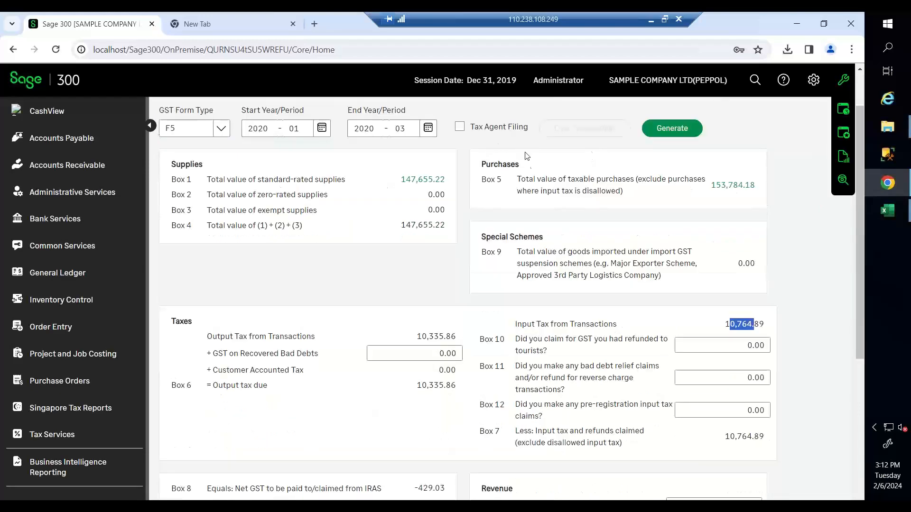
click(388, 274)
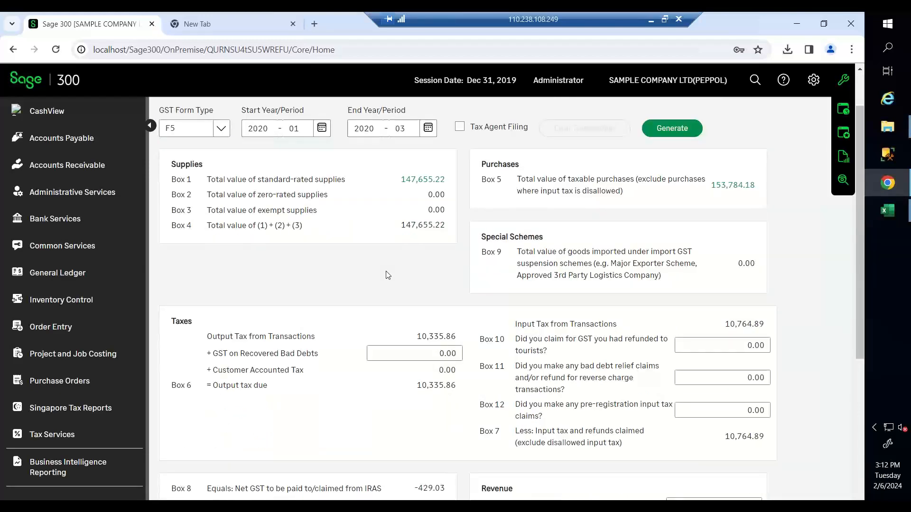
- Drill into the Box 1 transactions list, then close it
click(414, 179)
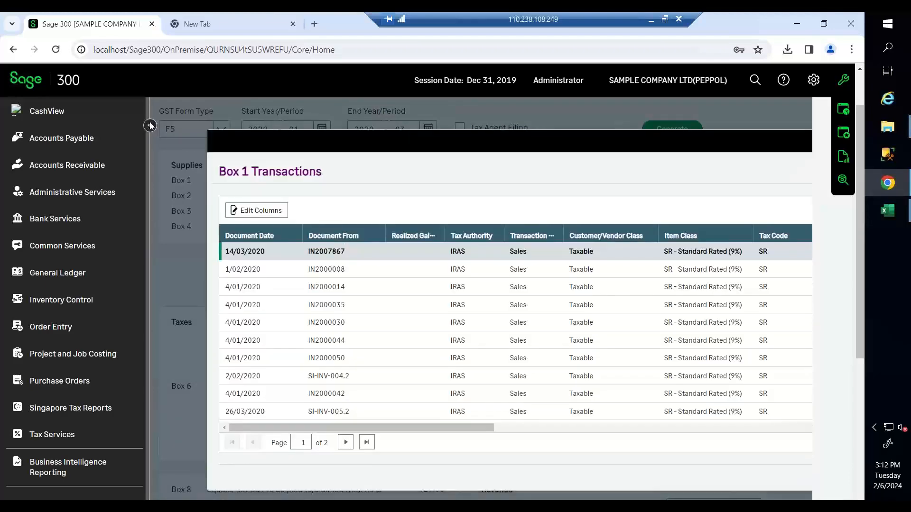
click(150, 125)
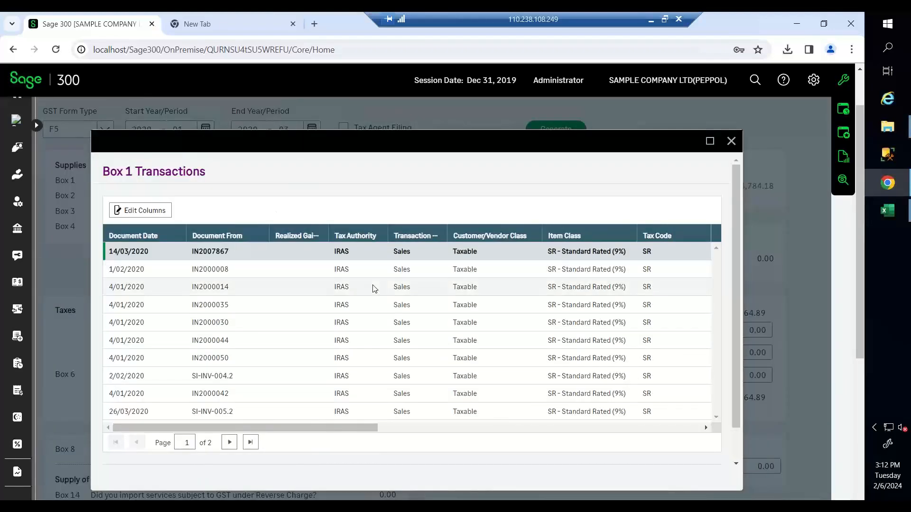
click(731, 142)
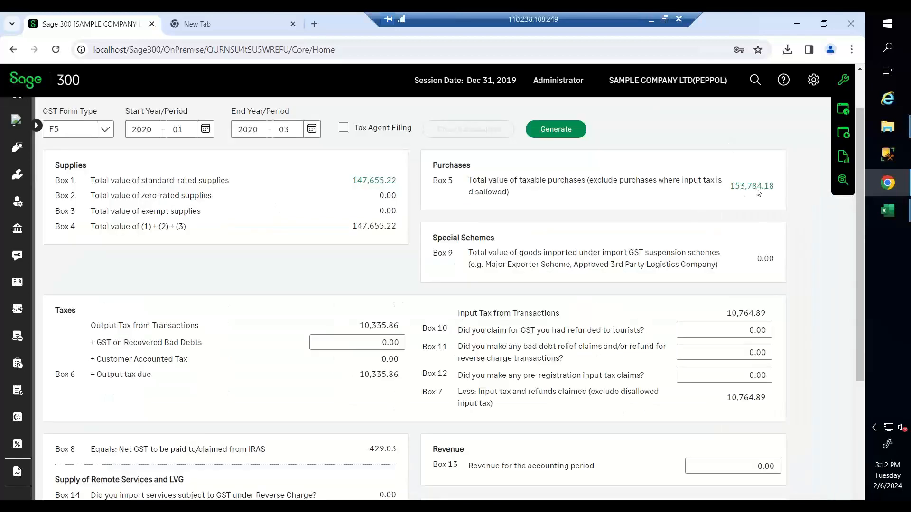
scroll(621, 187, down, 1)
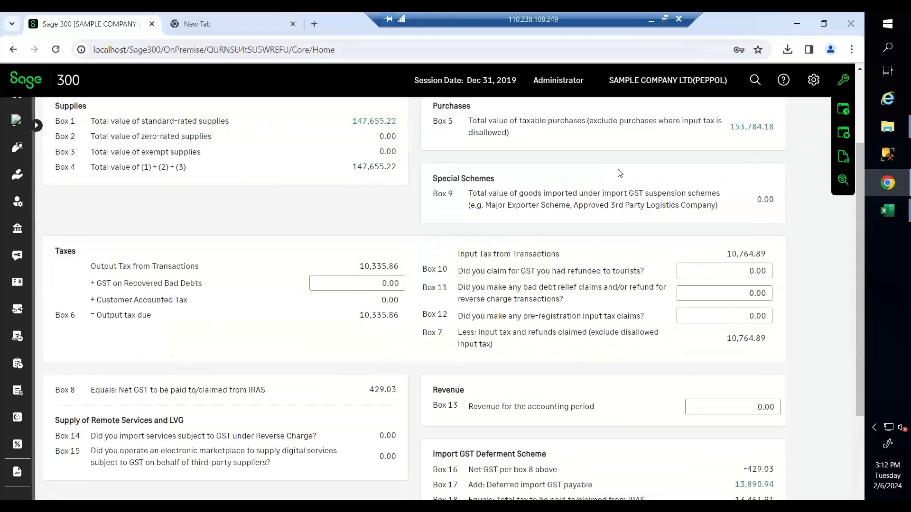
click(384, 283)
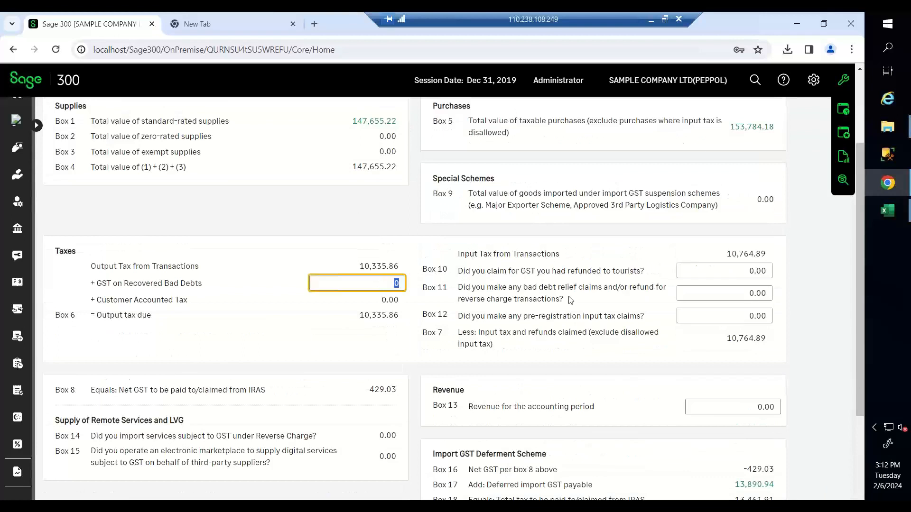
click(721, 271)
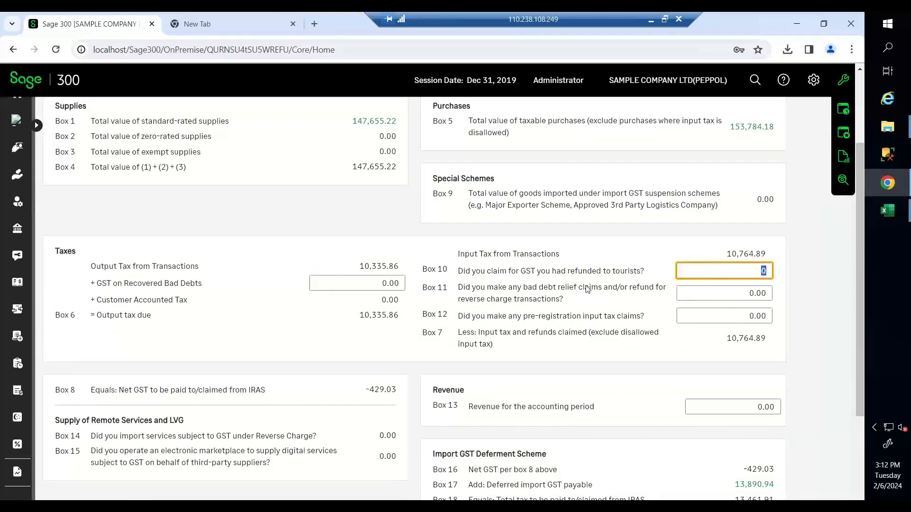
click(706, 293)
click(711, 316)
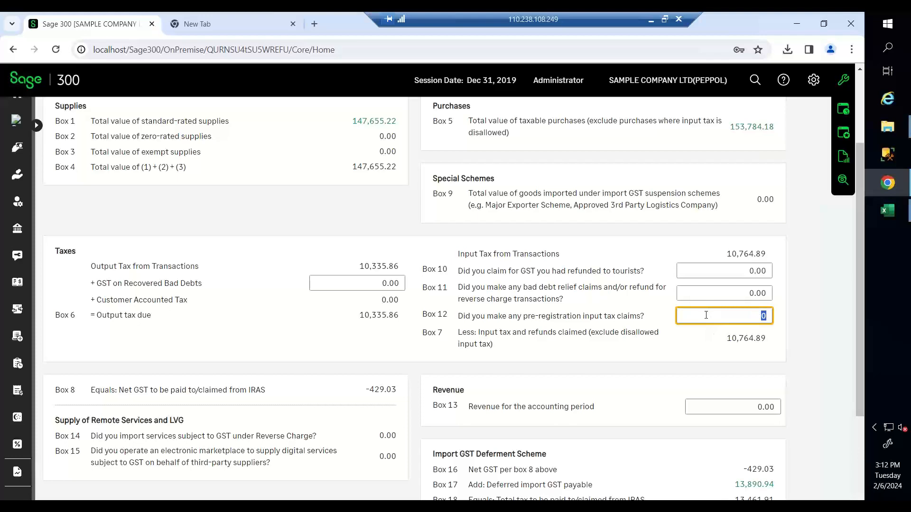
scroll(704, 317, down, 1)
click(706, 350)
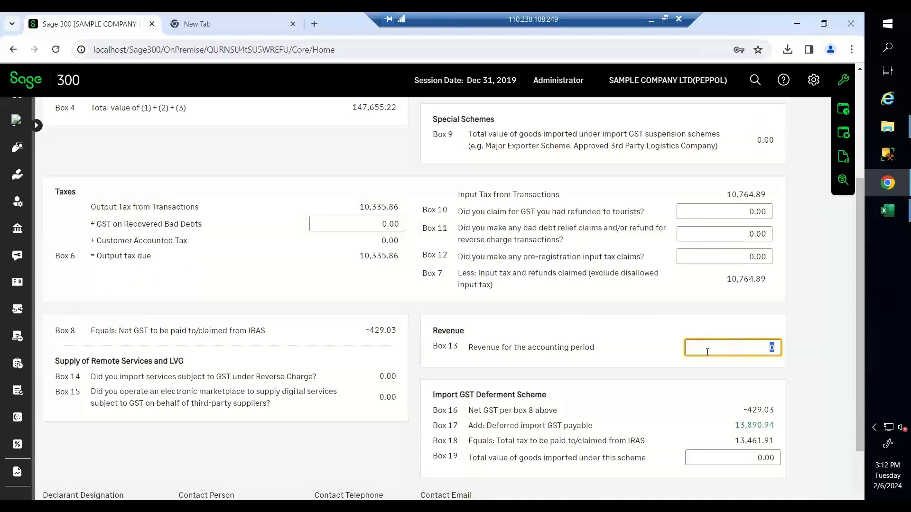
scroll(551, 291, down, 1)
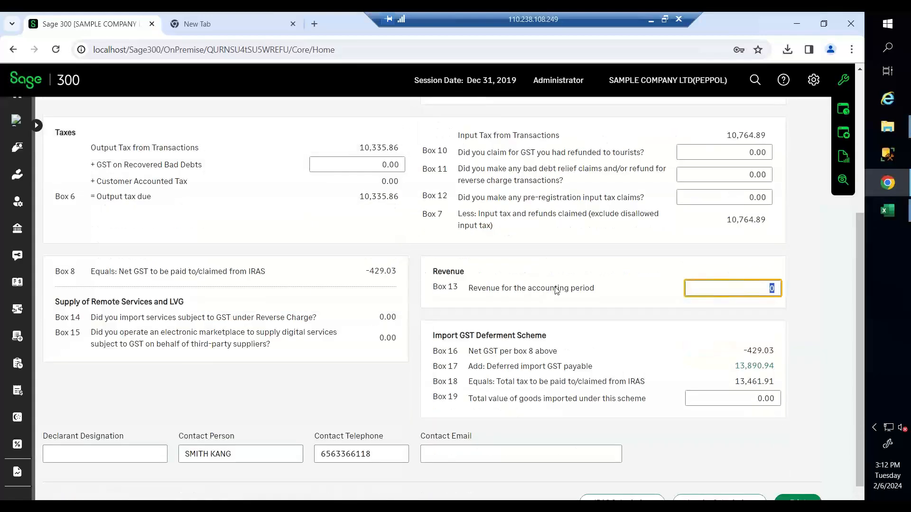
scroll(556, 291, up, 3)
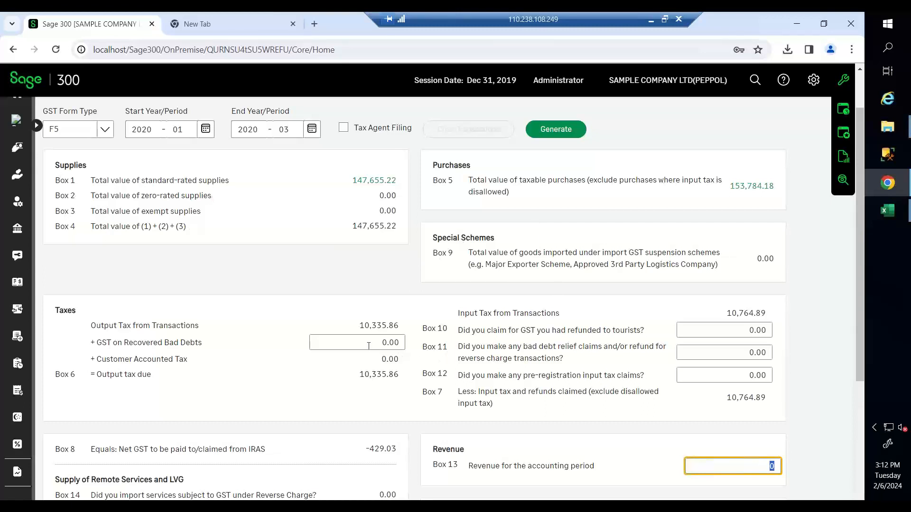
click(709, 328)
scroll(665, 361, down, 3)
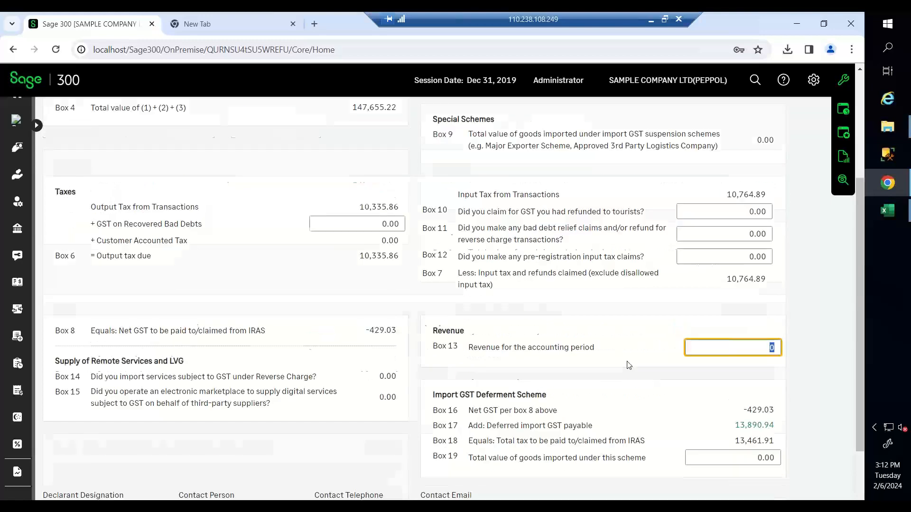
click(724, 460)
click(722, 458)
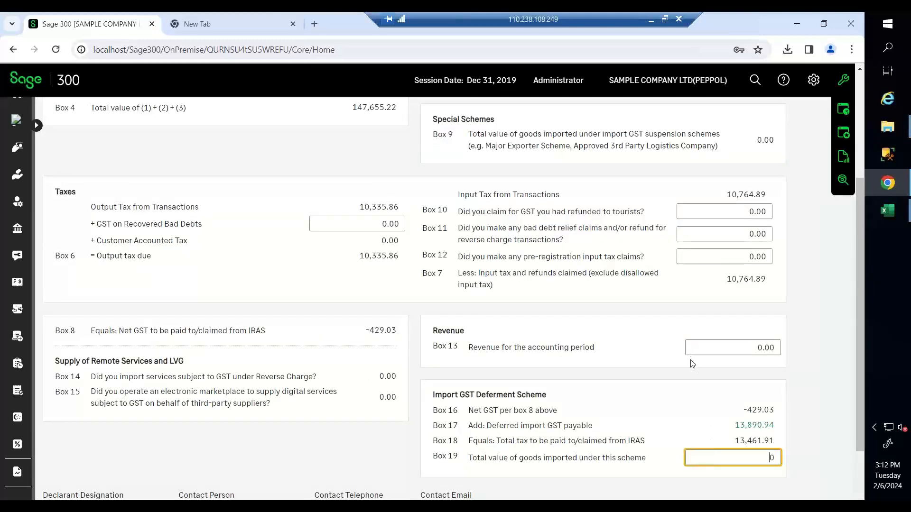
scroll(692, 360, up, 5)
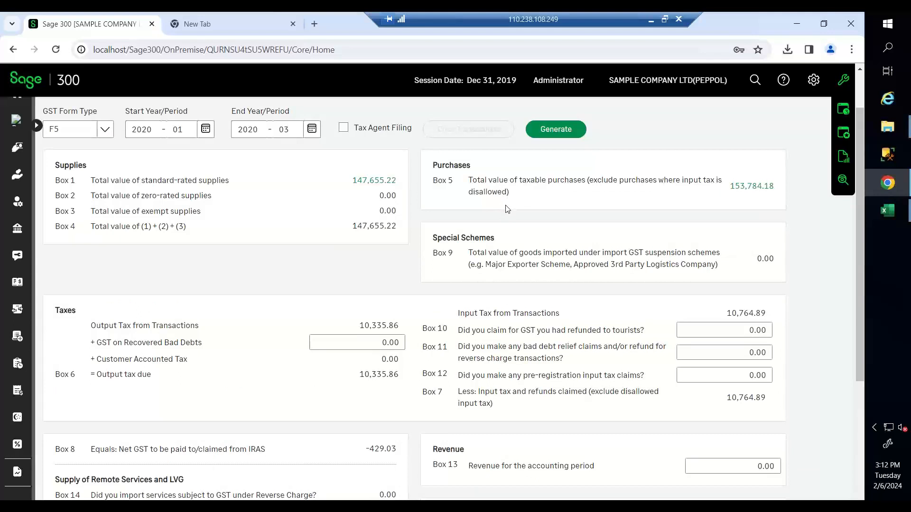
click(692, 333)
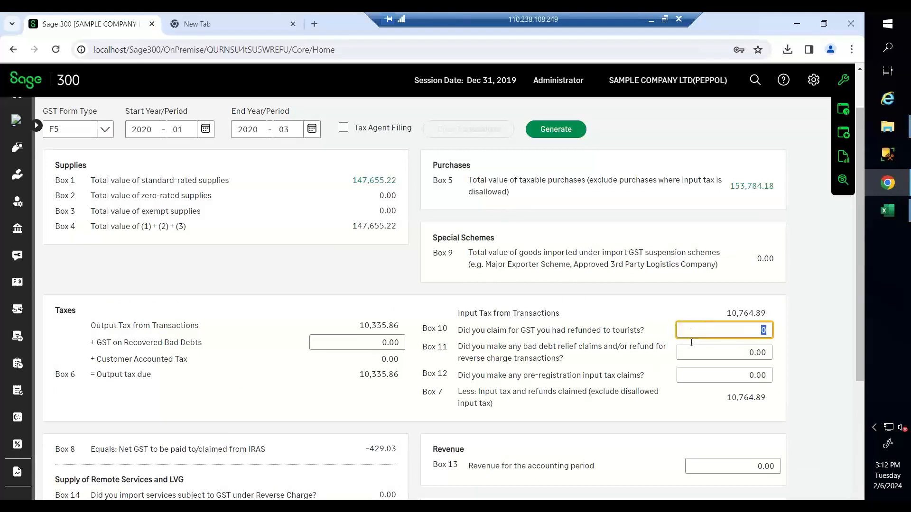
click(704, 377)
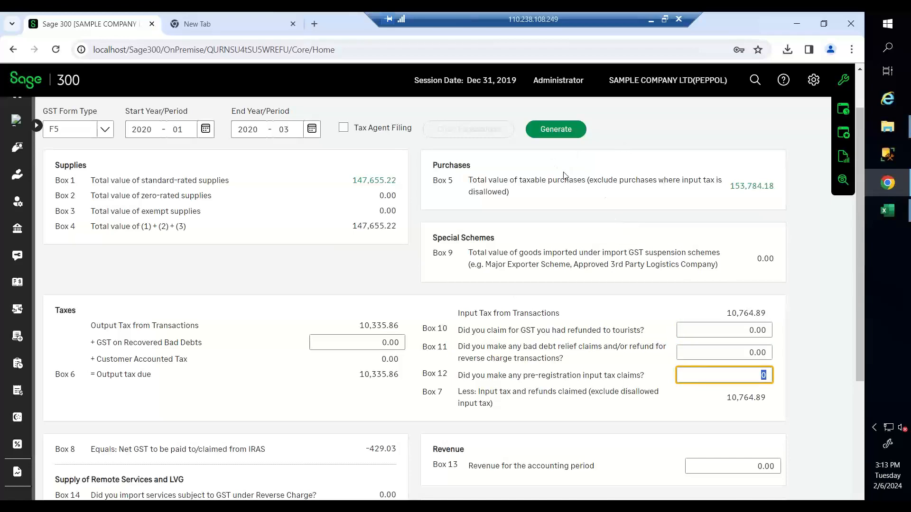
scroll(574, 178, down, 5)
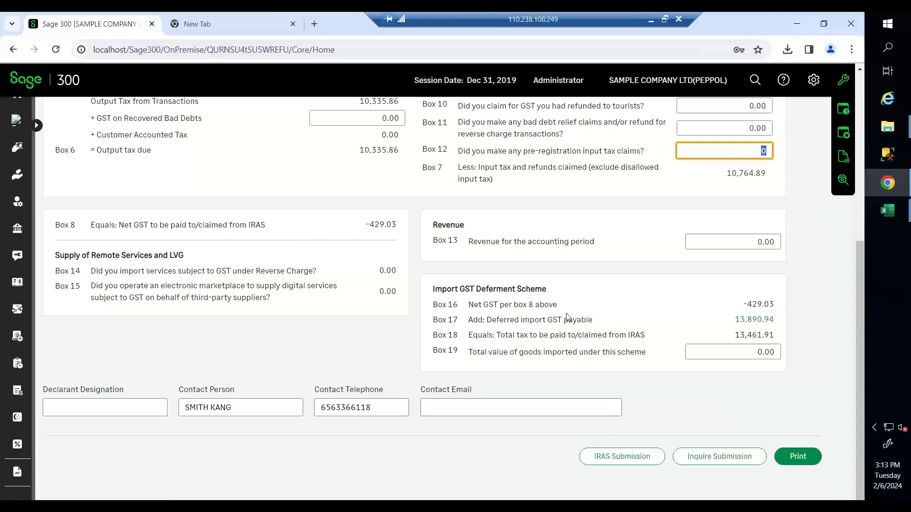
scroll(568, 317, up, 1)
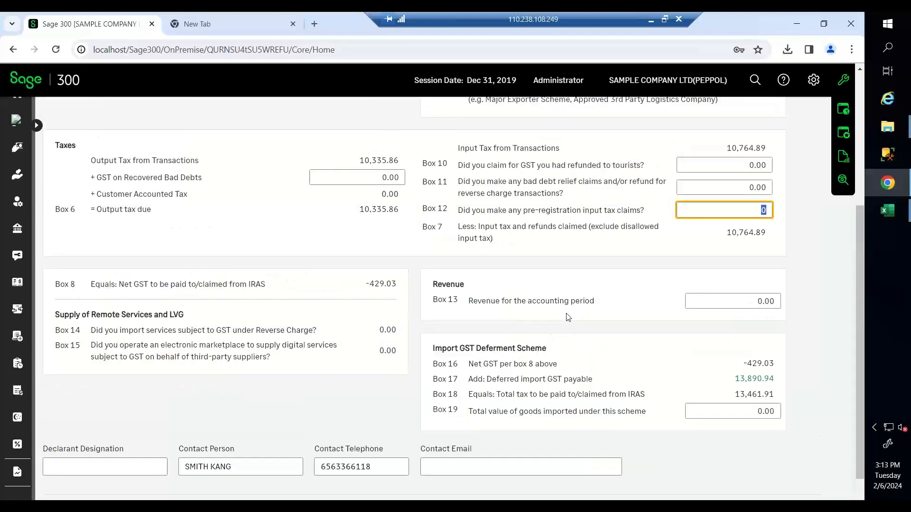
scroll(568, 317, up, 3)
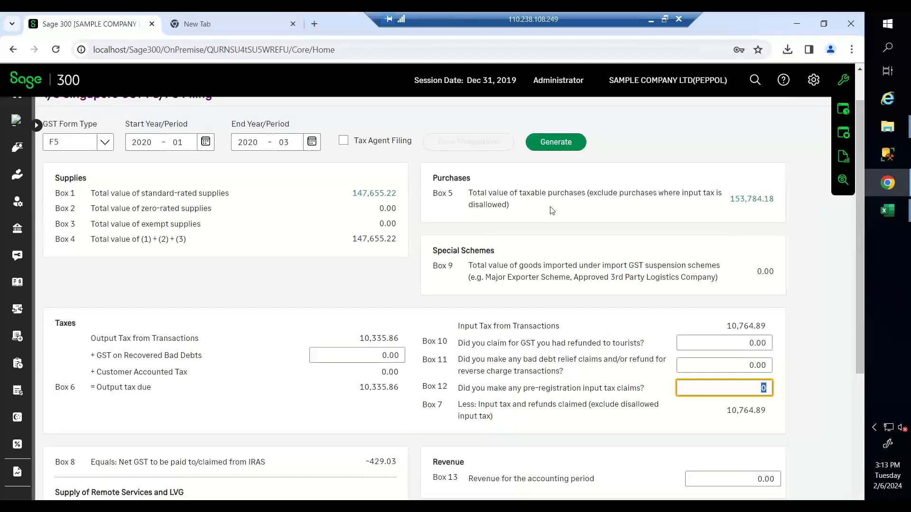
scroll(551, 210, down, 1)
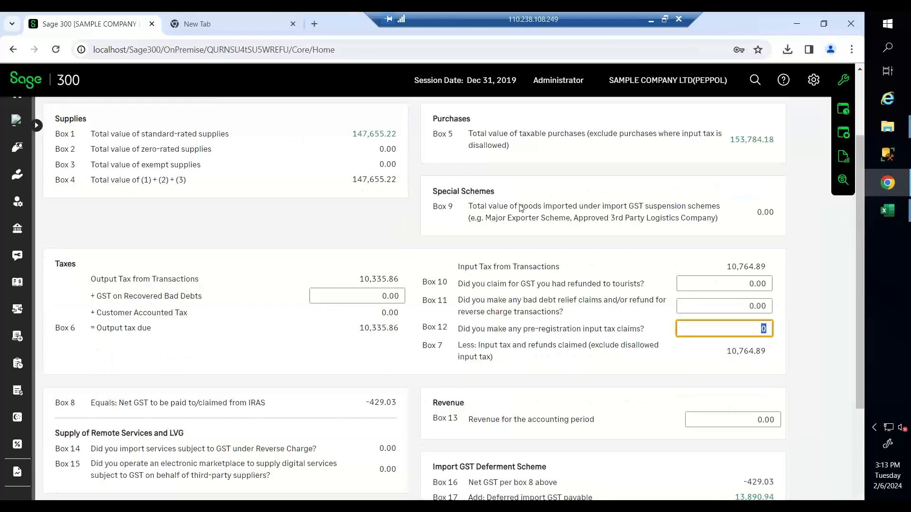
- Submit the F5 return to IRAS, confirming resubmission for the same period
scroll(522, 209, down, 1)
scroll(521, 209, down, 2)
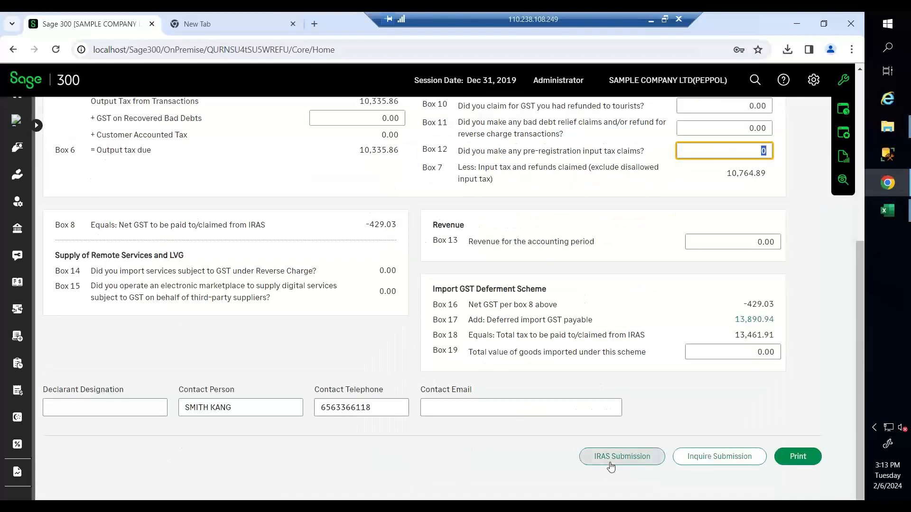
click(611, 464)
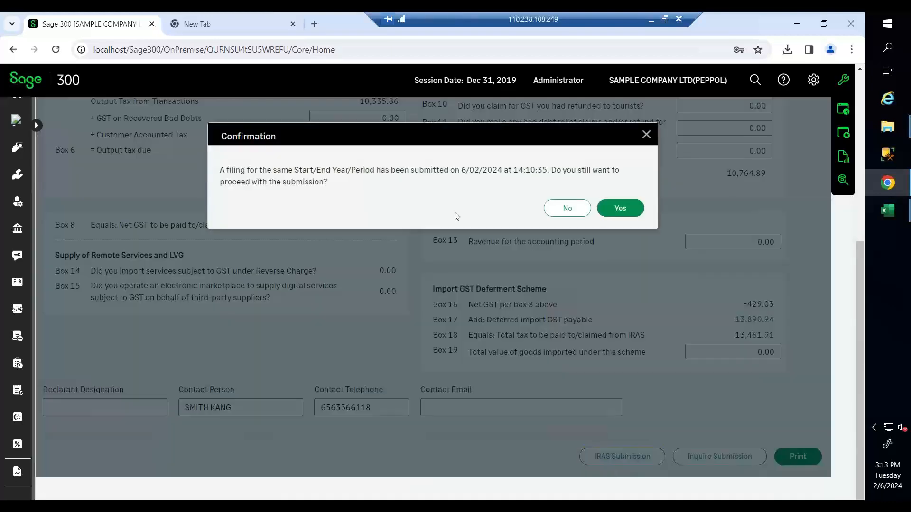
click(619, 207)
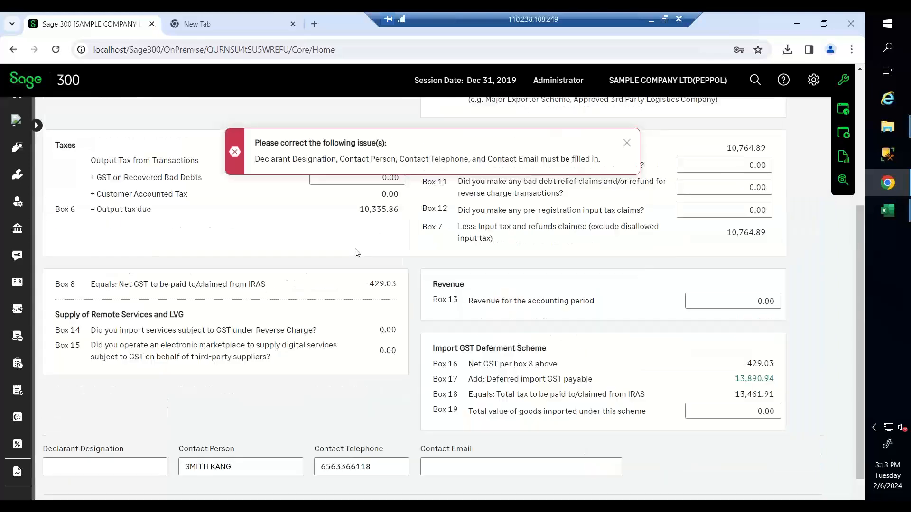
scroll(342, 197, up, 4)
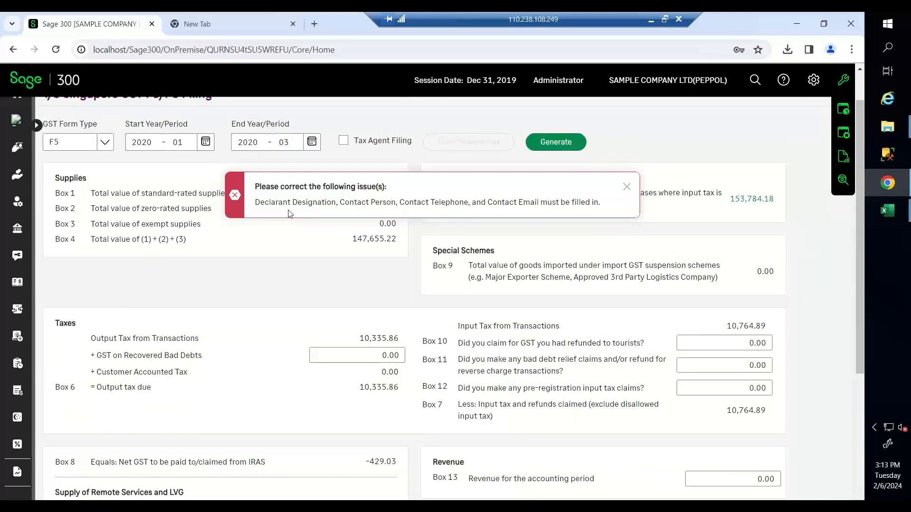
drag(255, 202, 574, 202)
scroll(268, 260, down, 4)
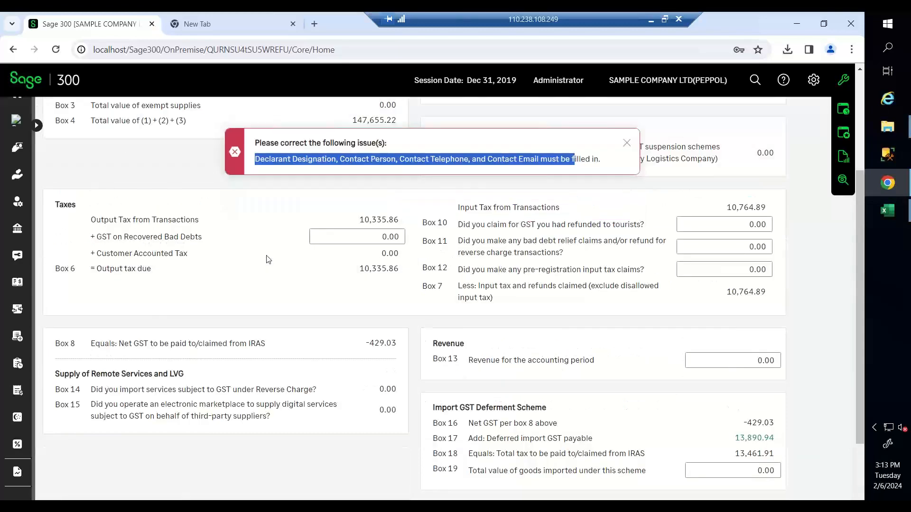
- Enter declarant designation 'FInance Manager' and the contact e-mail address, then dismiss the error
click(114, 465)
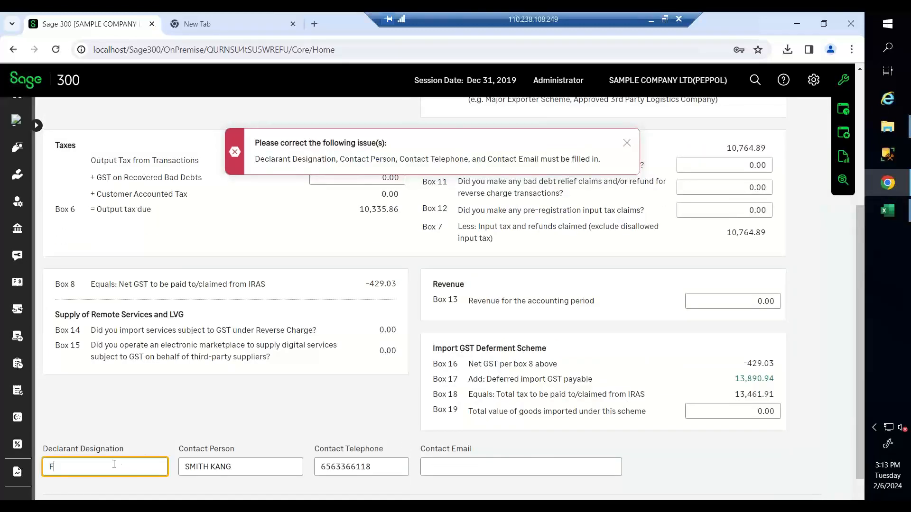
text(FInance Manager)
click(456, 470)
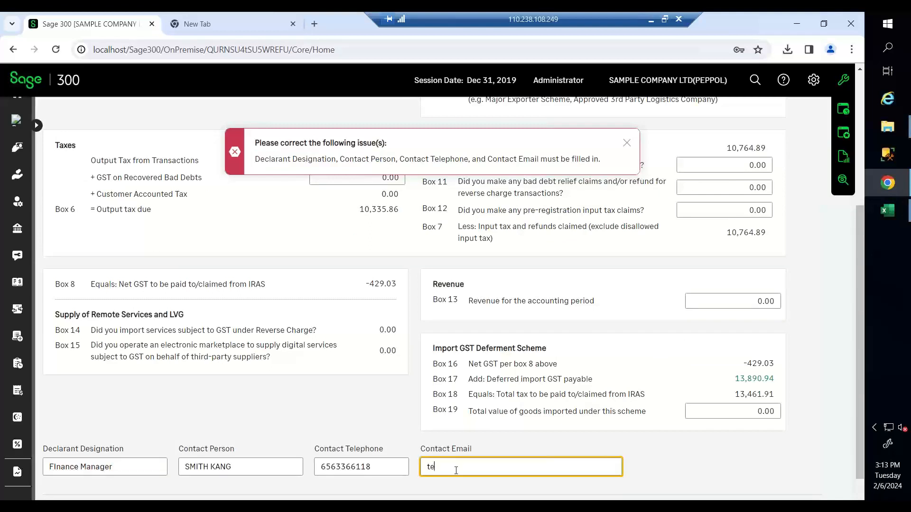
click(626, 143)
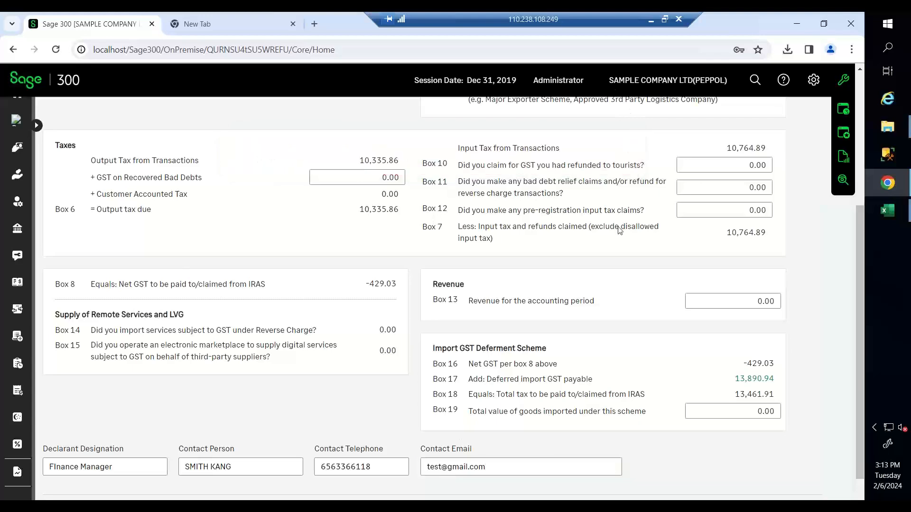
scroll(619, 230, down, 2)
- Resubmit the completed return to IRAS, confirming resubmission for the same period
click(621, 454)
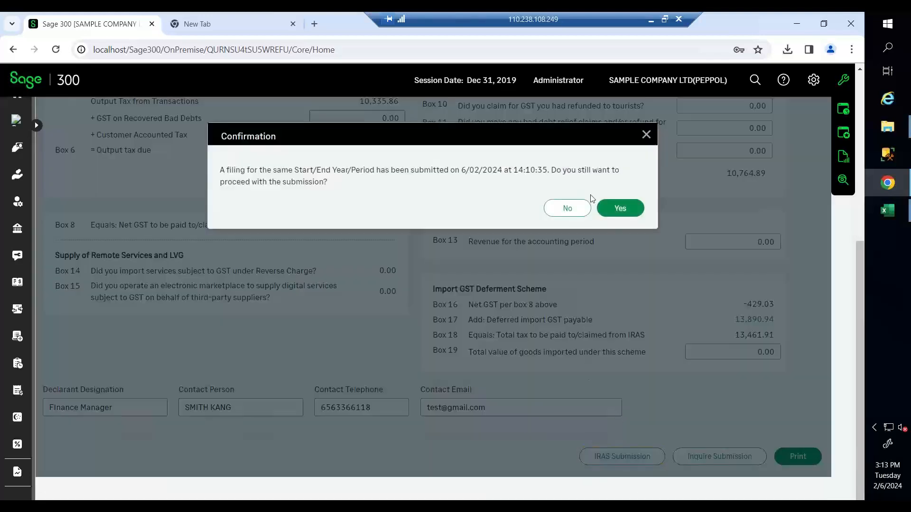
click(617, 208)
click(617, 457)
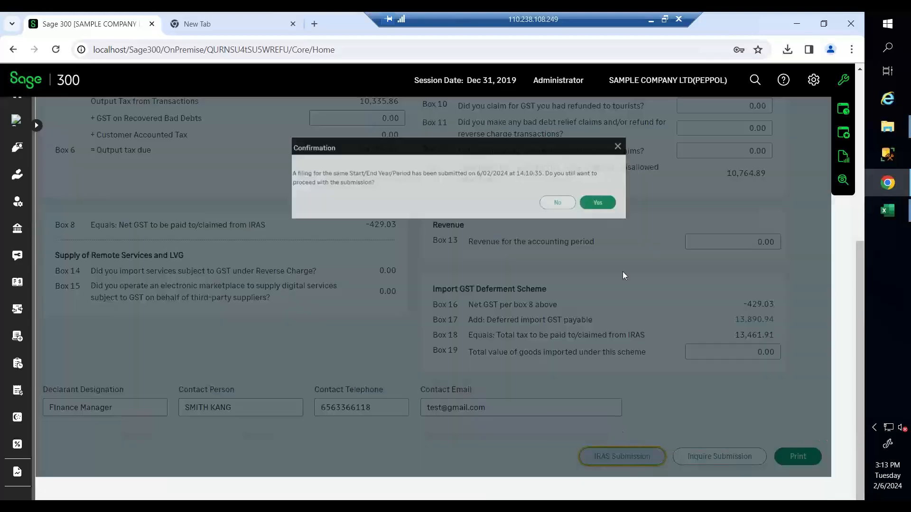
click(597, 202)
scroll(360, 242, up, 4)
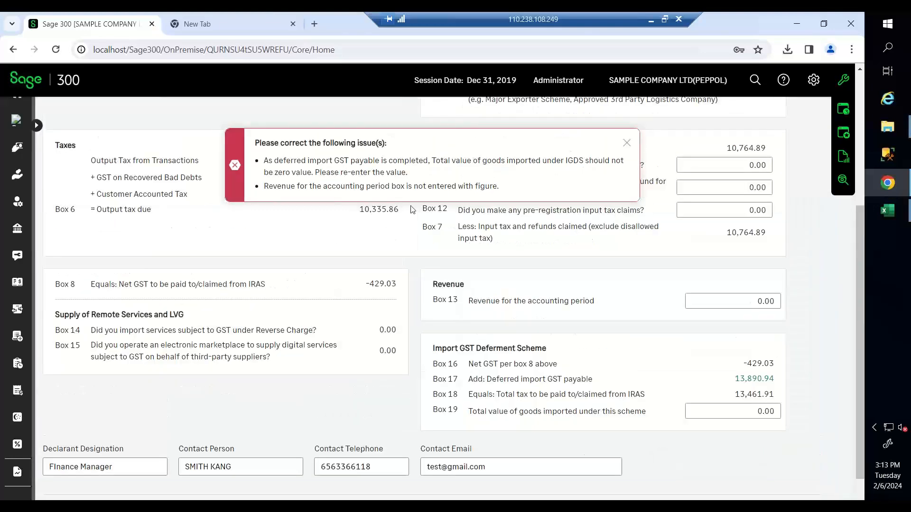
scroll(361, 242, up, 1)
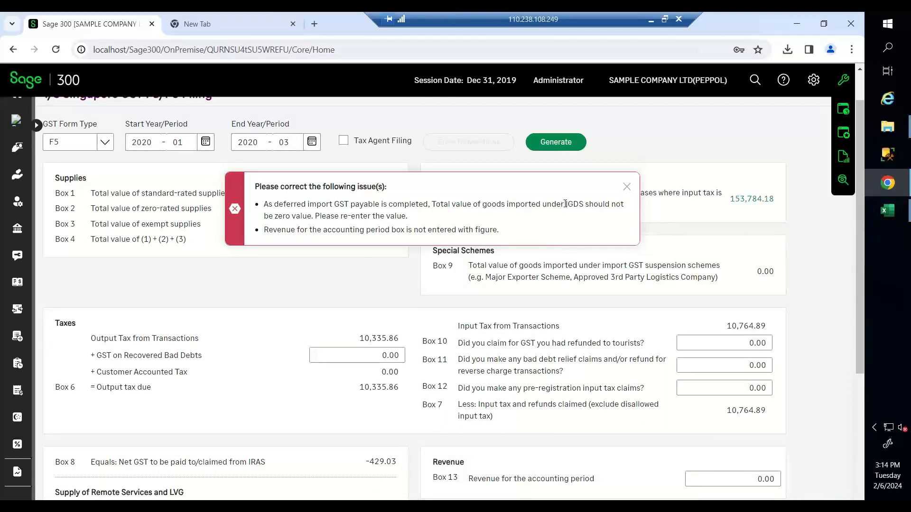
- Review the Box 19 IGDS and missing Box 13 revenue errors, then close the message
drag(565, 205, 585, 204)
scroll(346, 232, down, 2)
drag(459, 474, 627, 475)
click(724, 474)
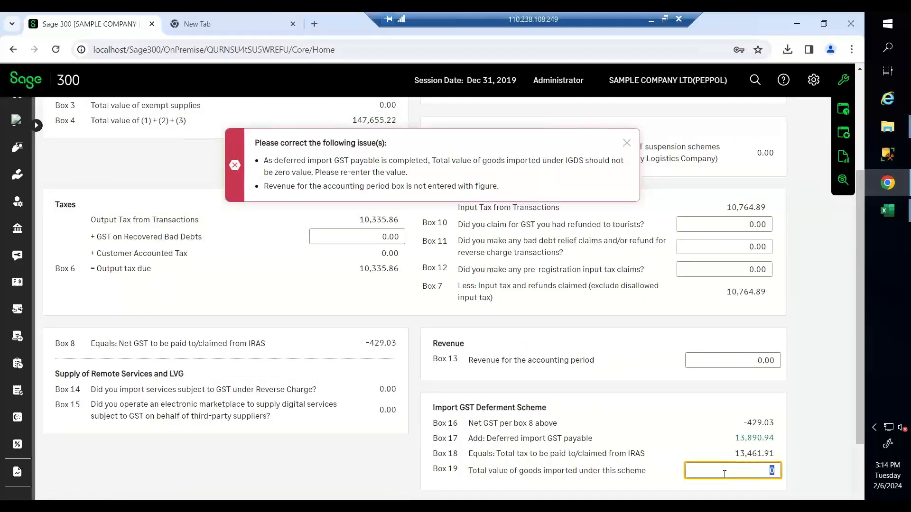
drag(263, 186, 484, 186)
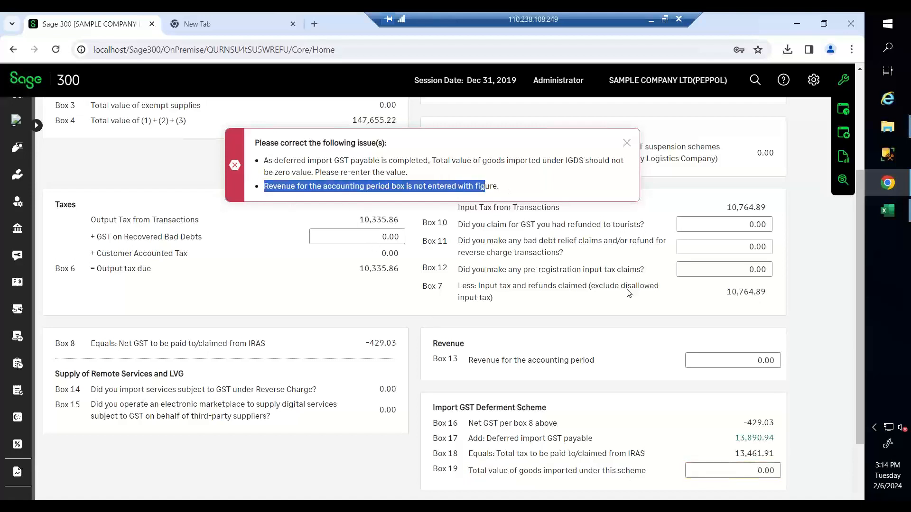
click(758, 360)
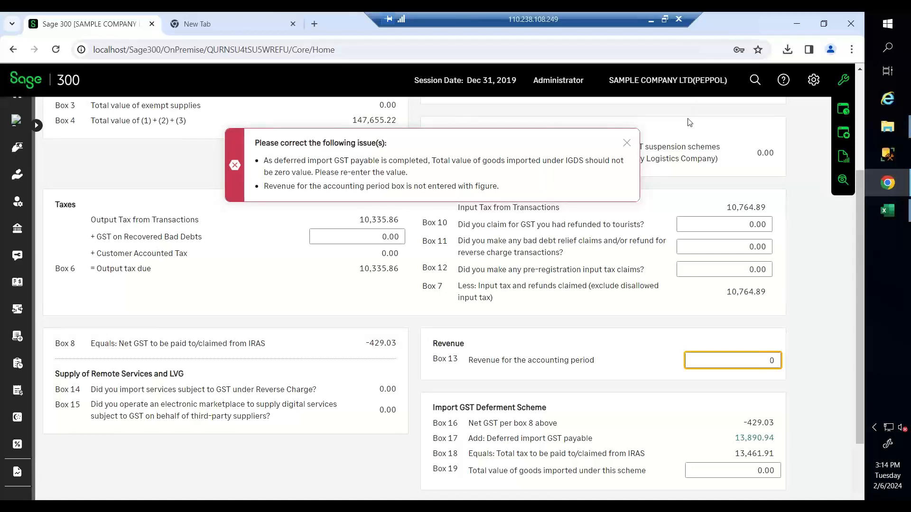
click(626, 143)
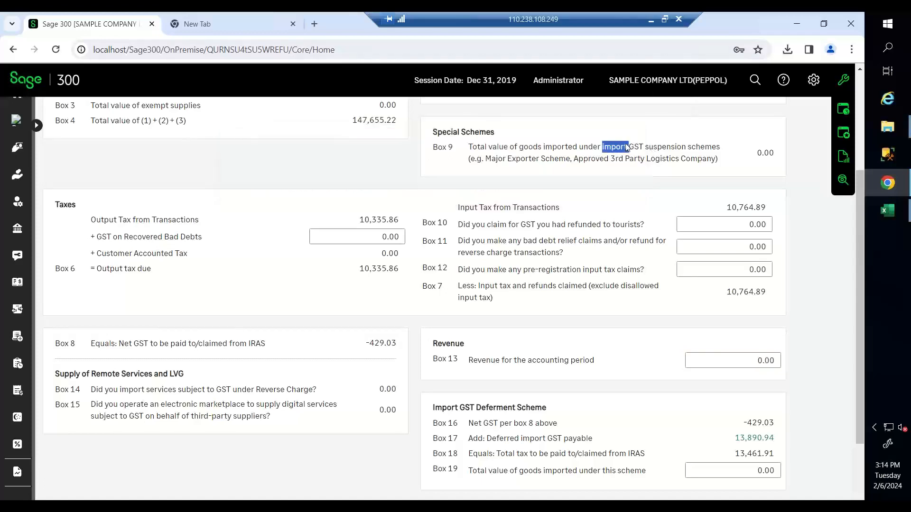
- Enter 147,655.22 as Box 13 revenue, matching Box 4 total supplies
scroll(632, 328, down, 2)
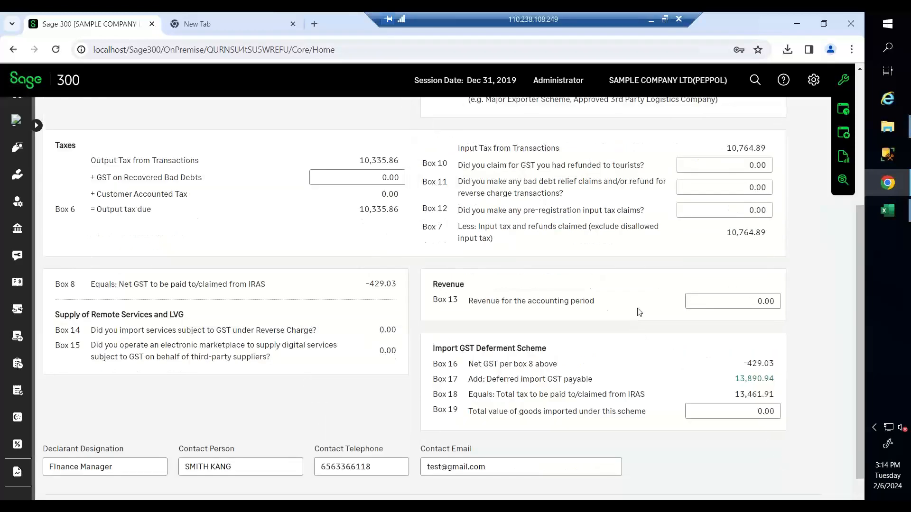
scroll(628, 287, up, 2)
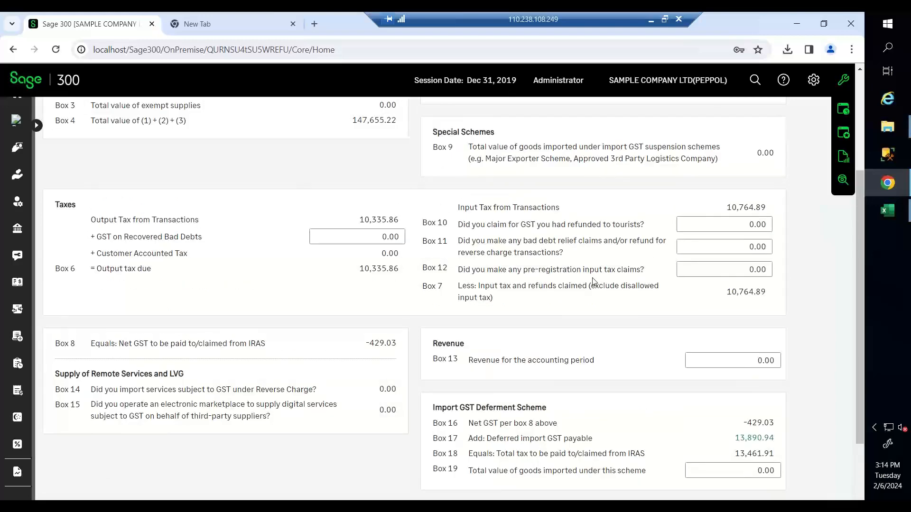
scroll(593, 281, up, 2)
scroll(574, 286, up, 4)
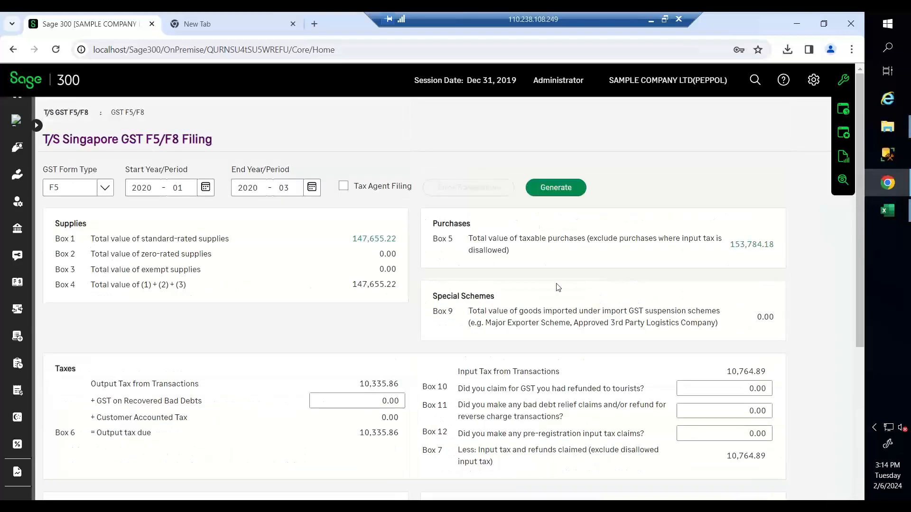
scroll(401, 285, down, 3)
scroll(316, 217, up, 2)
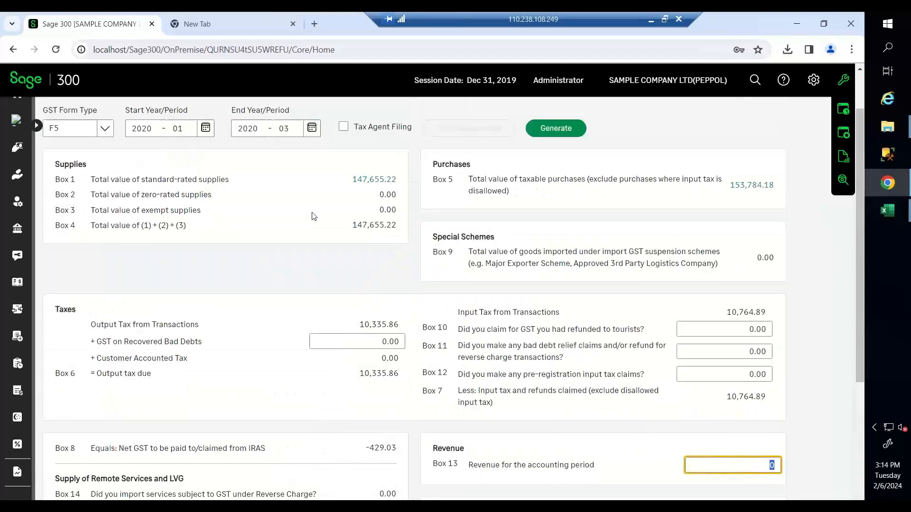
drag(352, 226, 401, 231)
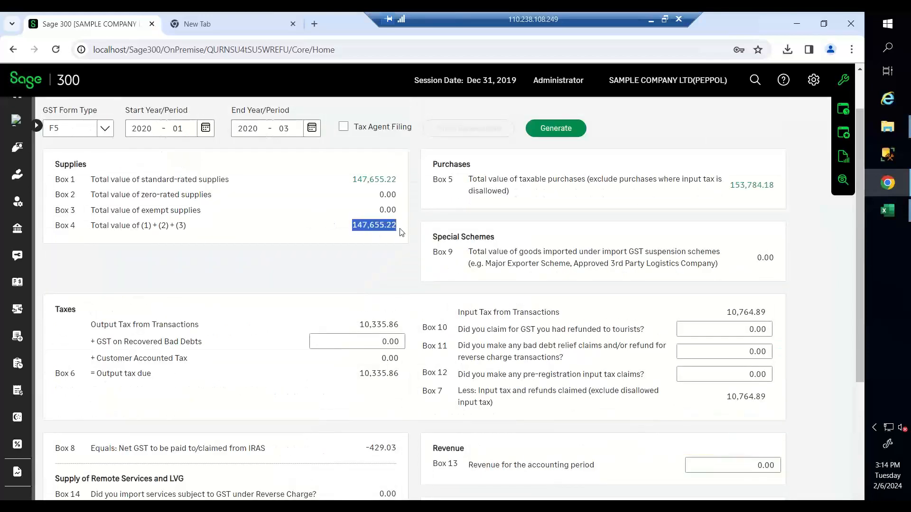
scroll(527, 281, down, 2)
click(724, 341)
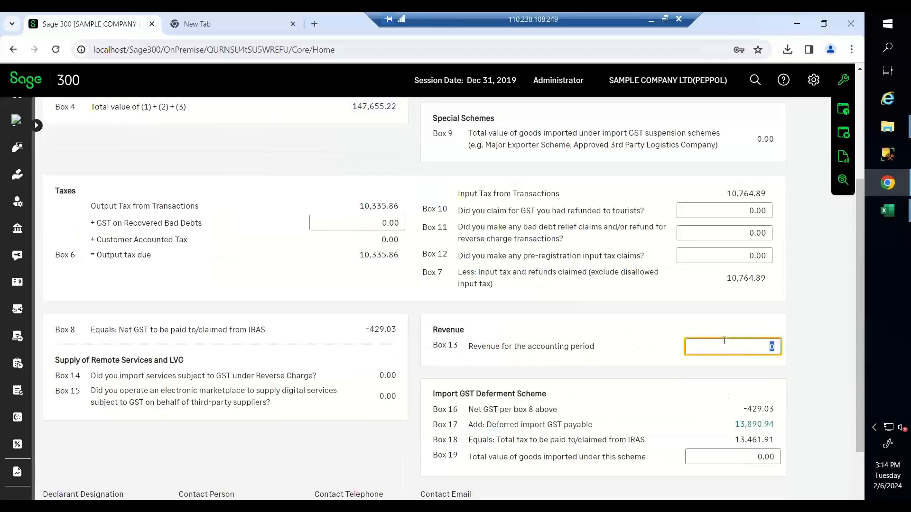
click(724, 341)
text(147655)
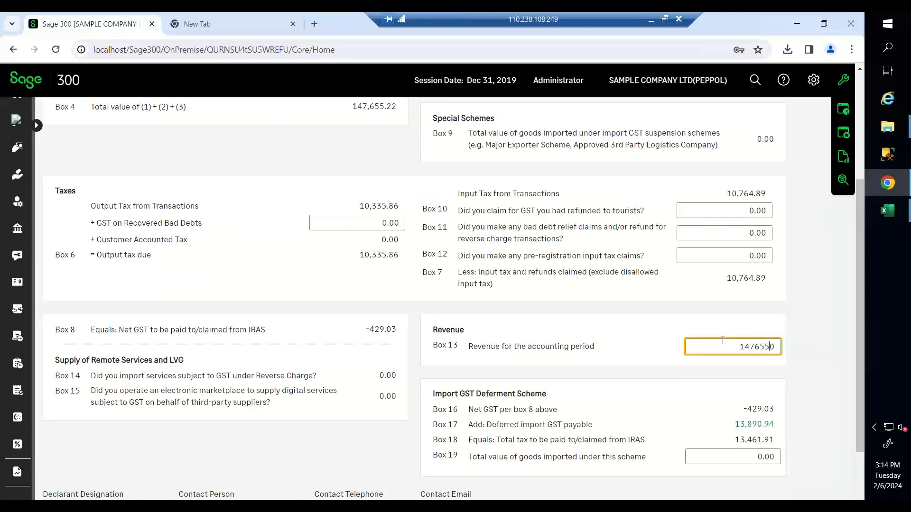
text(.2)
key(BackSpace)
text(22)
- Enter 1,000,000.00 as the Box 19 deferred imported goods value
scroll(593, 227, up, 4)
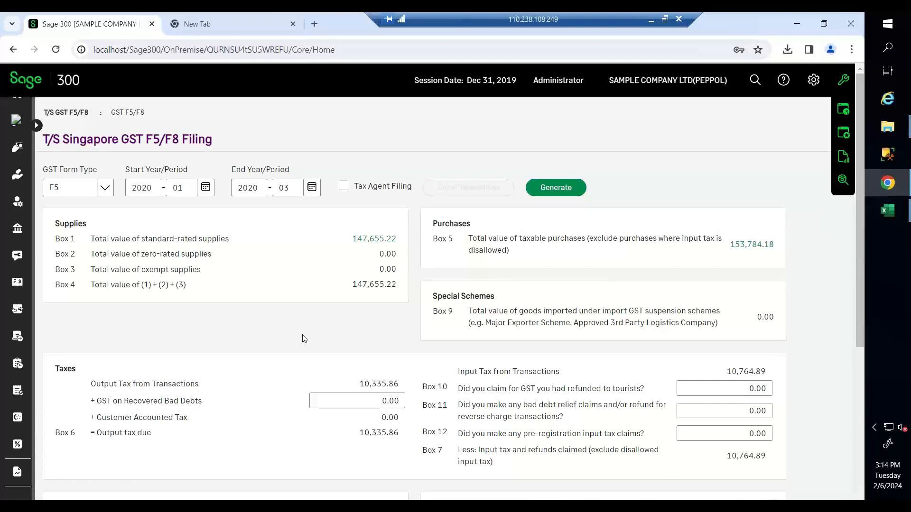
scroll(304, 338, down, 3)
scroll(388, 297, down, 1)
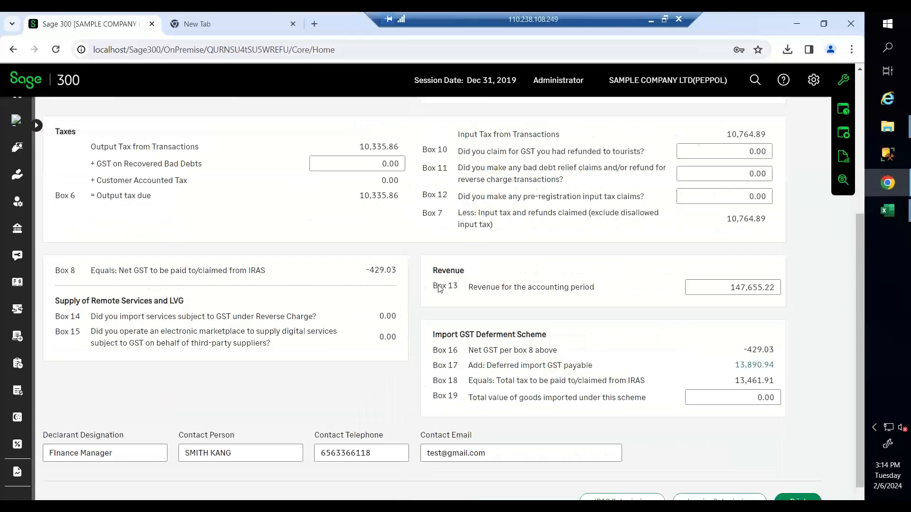
click(728, 398)
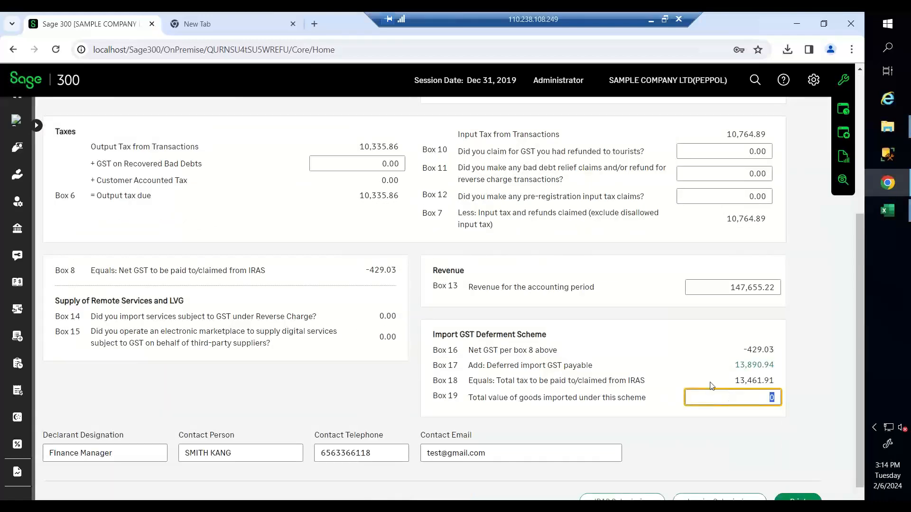
scroll(710, 387, up, 1)
scroll(710, 386, down, 2)
text(1000000)
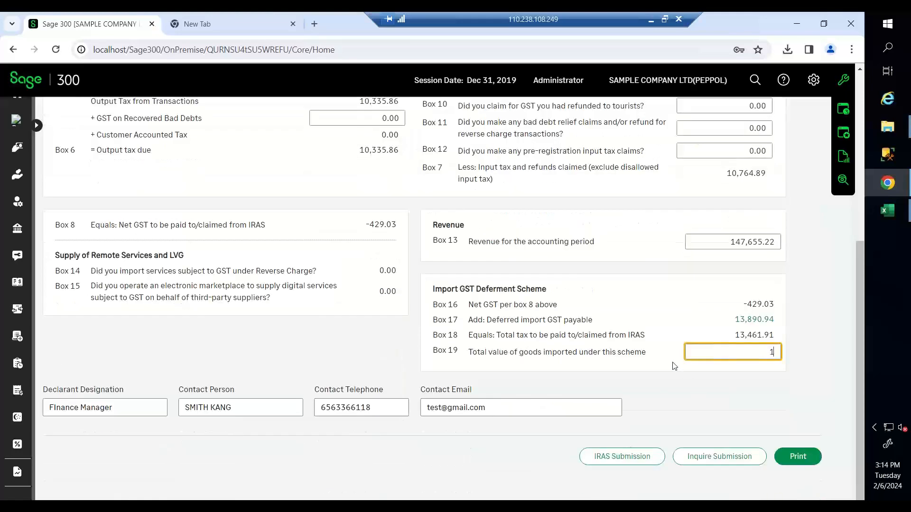
click(698, 407)
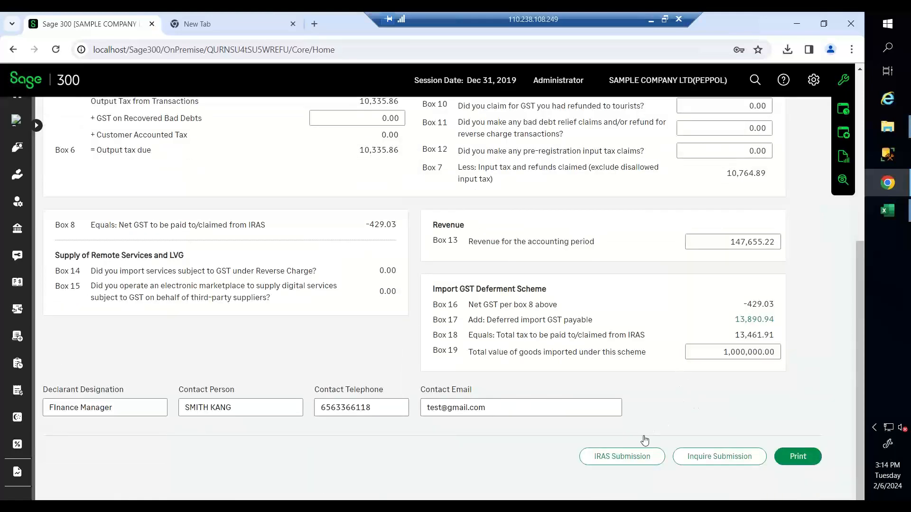
- Submit the GST F5 return to IRAS and confirm resubmission for the same periods
click(626, 457)
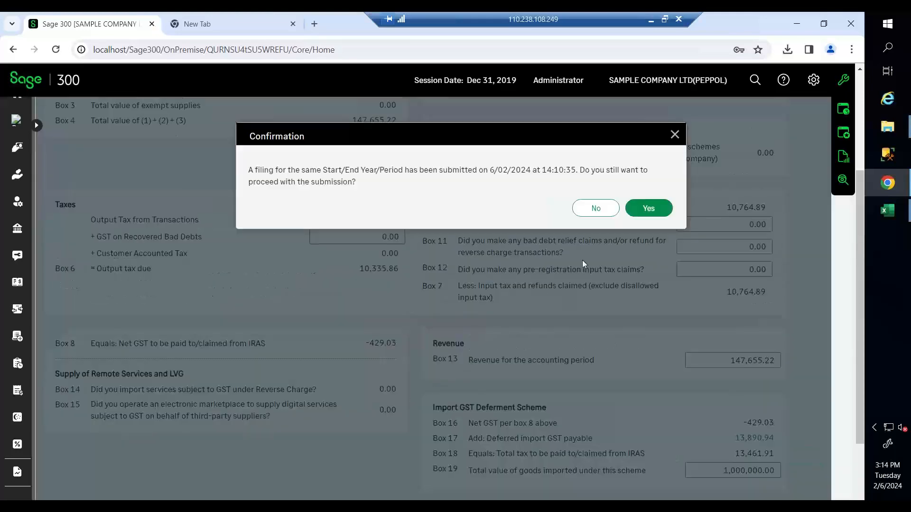
click(655, 210)
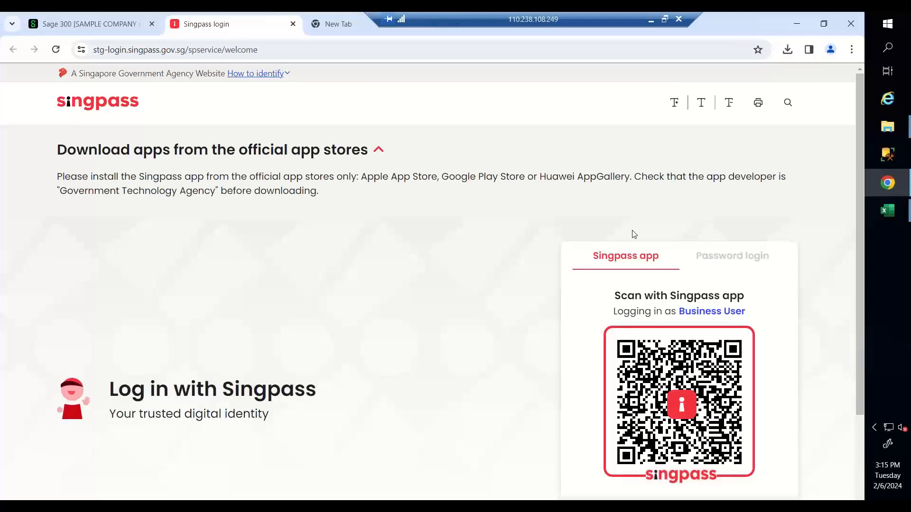
- Check the Sage 300 and Singpass pages, then bring up the PowerPoint deck at slide 6, Live Demo
click(64, 28)
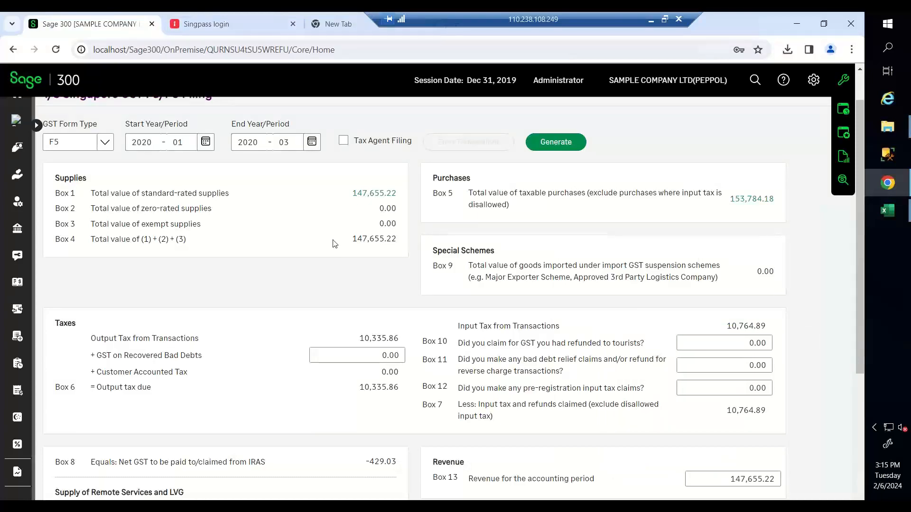
click(255, 25)
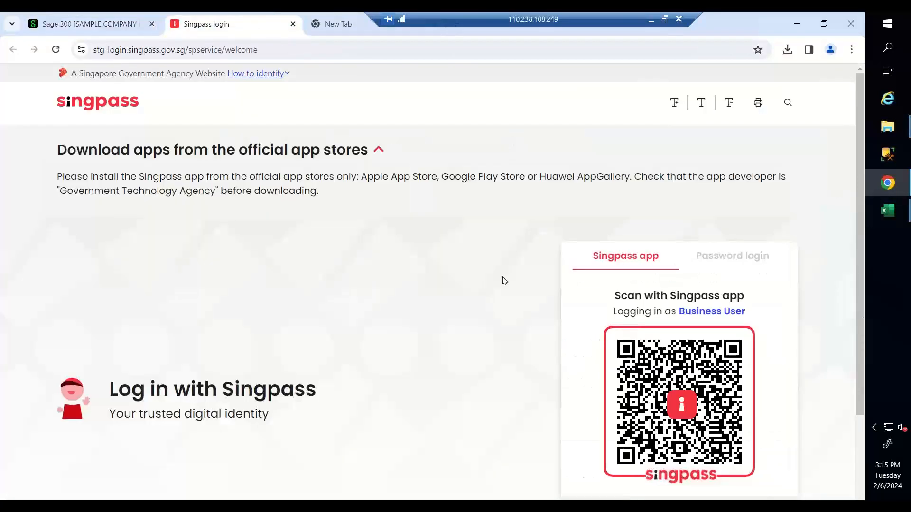
click(651, 22)
click(64, 428)
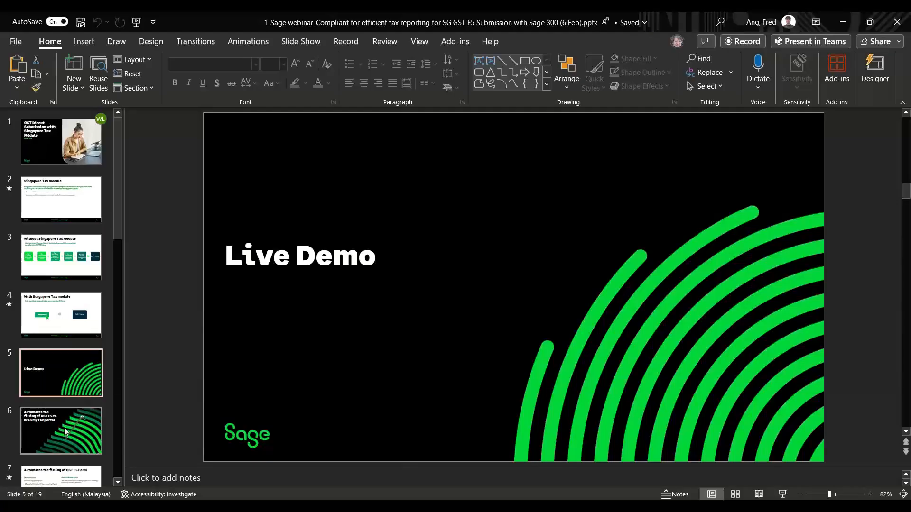
- Present slide 6 on automating GST F5 filing, then return to the Sage 300 browser tab
click(783, 494)
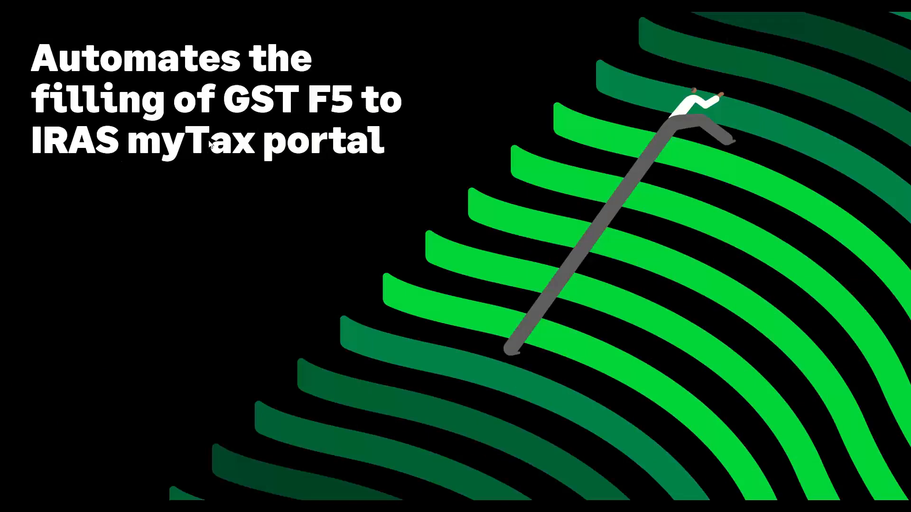
click(345, 224)
key(alt+Tab)
key(alt+Tab)
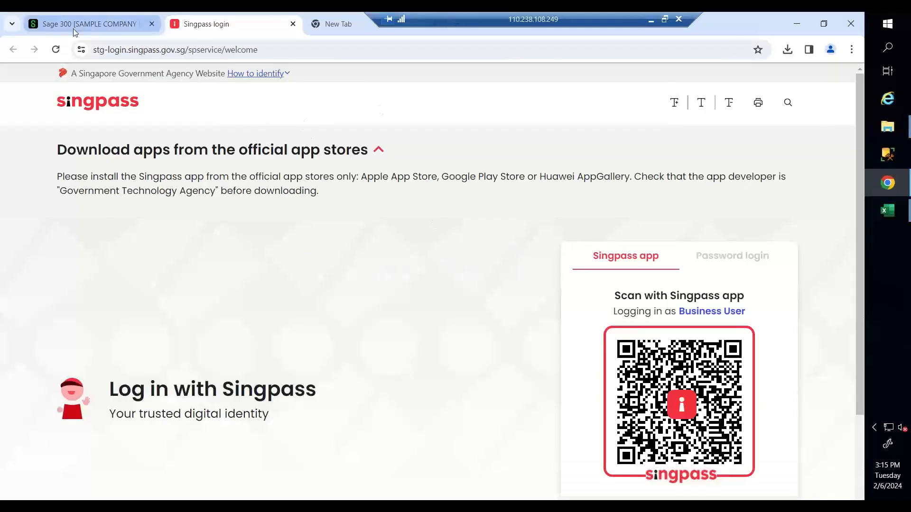
click(75, 26)
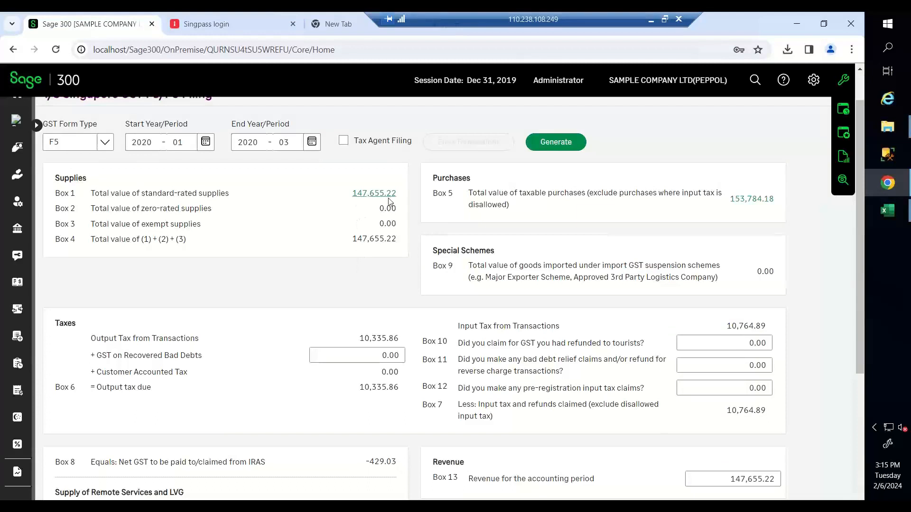